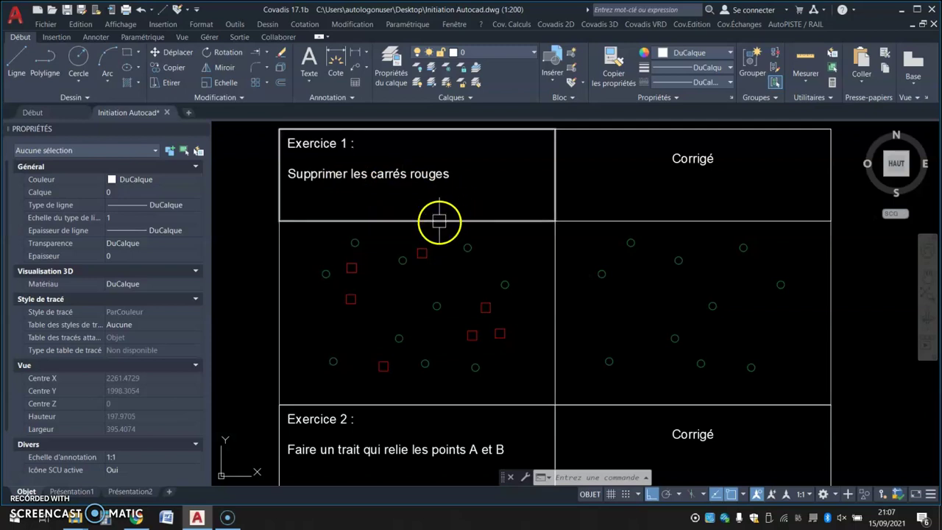
Erase the two red squares on the left side of the Exercice 1 drawing, one after the other.
scroll(336, 270, "up", 4)
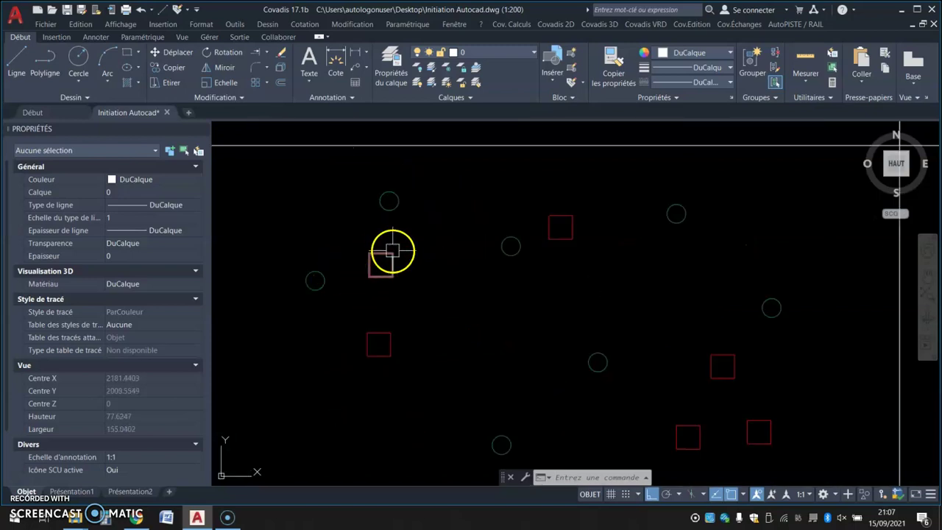
left_click(385, 252)
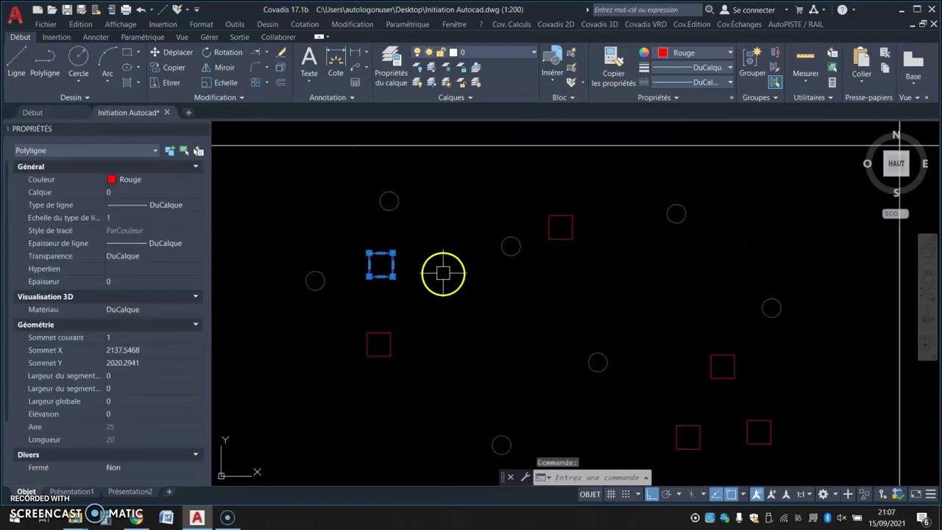
key("Delete")
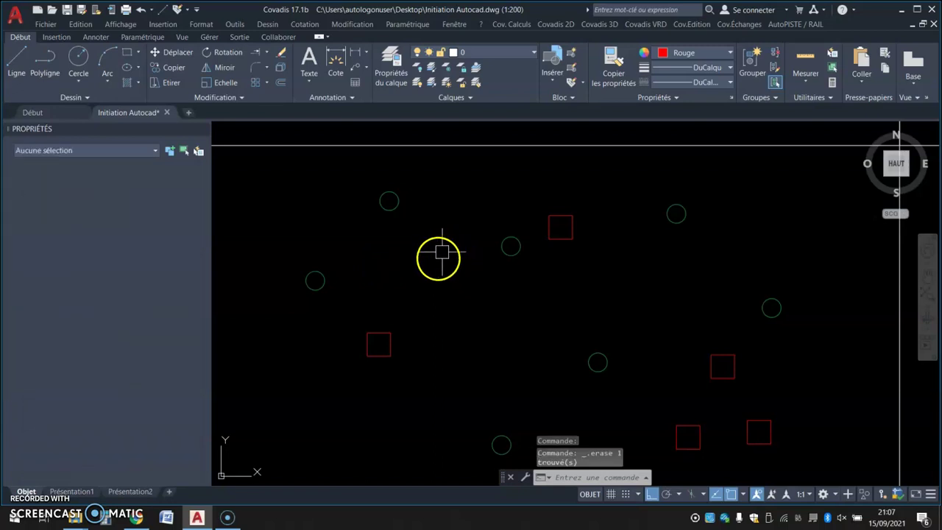
left_click(381, 334)
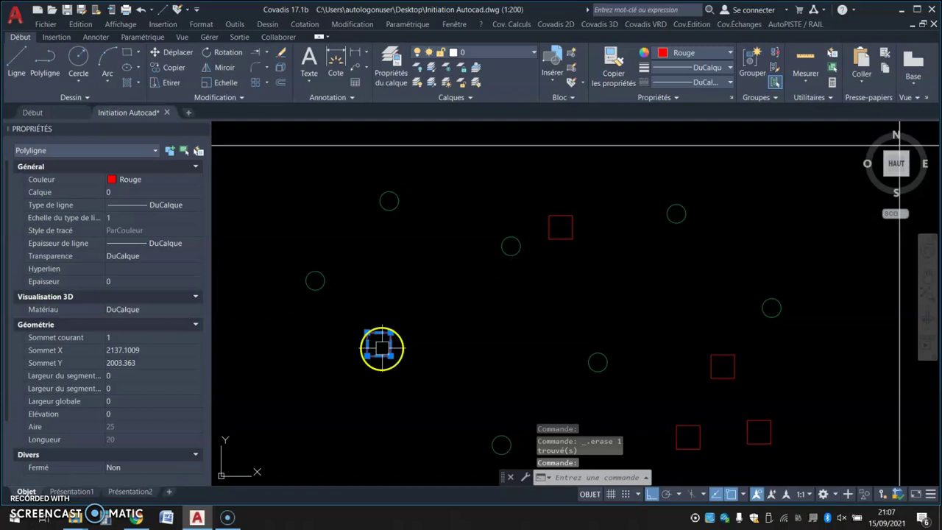
right_click(382, 345)
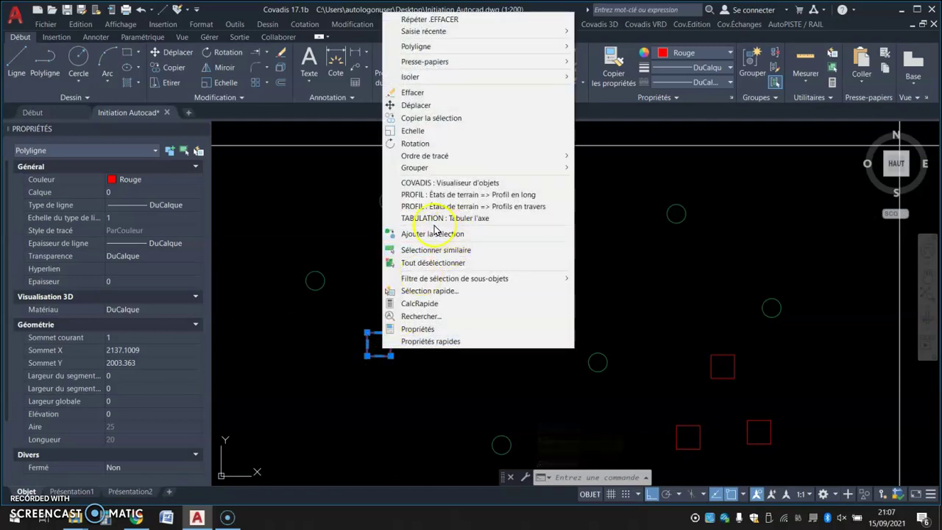
left_click(413, 93)
Erase the upper-middle red square and the highest of the three right-hand red squares, using lasso selections.
middle_click_drag(600, 232, 524, 211)
mouse_move(532, 184)
left_mouse_down()
mouse_move(504, 179)
mouse_move(477, 208)
mouse_move(498, 247)
mouse_move(547, 253)
mouse_move(553, 231)
left_mouse_up()
key("Delete")
left_click(562, 217)
left_click_drag(610, 252, 629, 362)
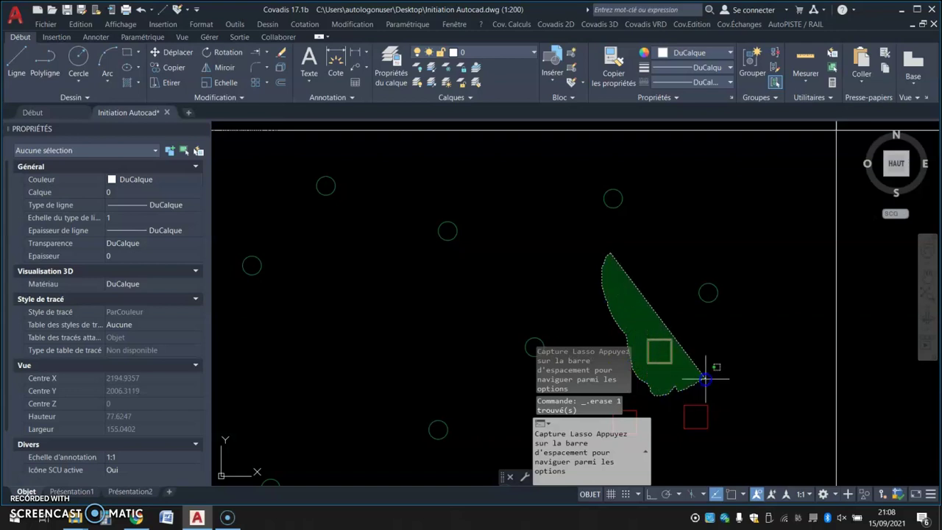
left_click_drag(713, 344, 729, 343)
key("Delete")
mouse_move(686, 358)
middle_mouse_down()
mouse_move(649, 276)
mouse_move(636, 214)
middle_mouse_up()
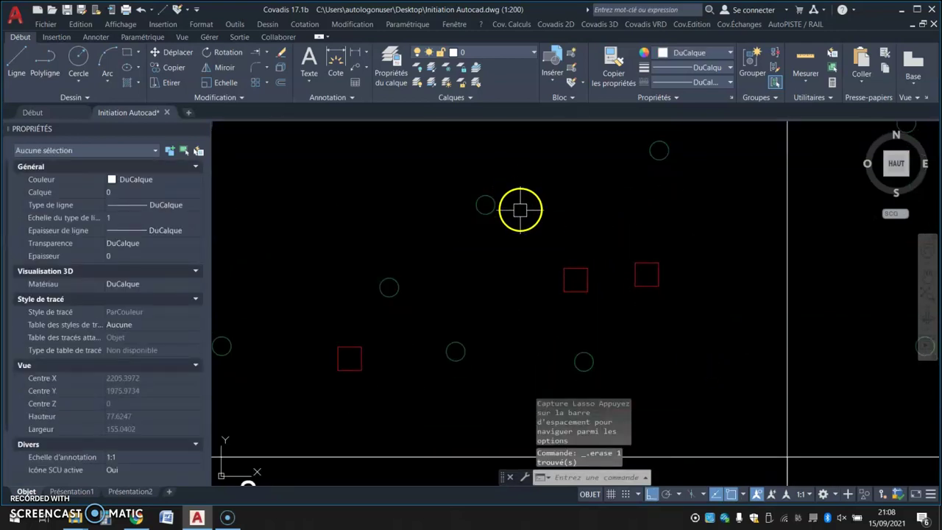
scroll(521, 209, "down", 2)
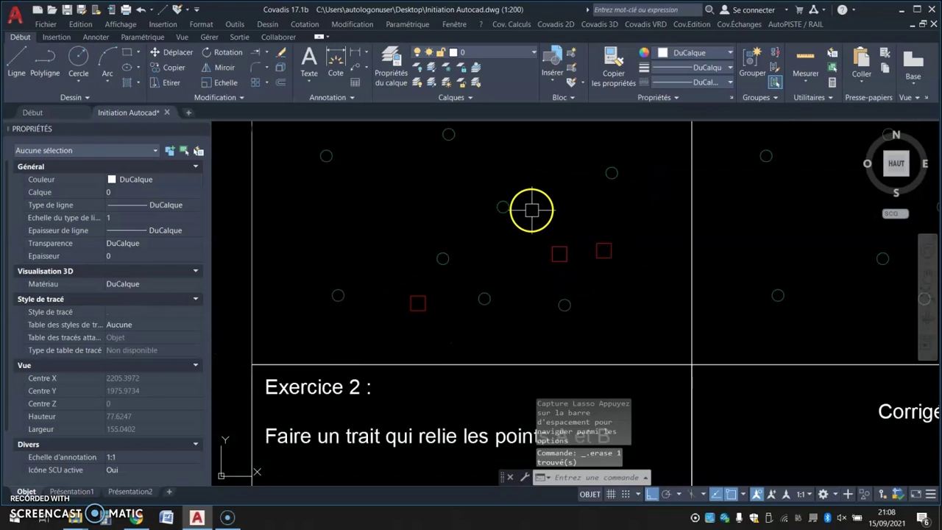
left_click(505, 168)
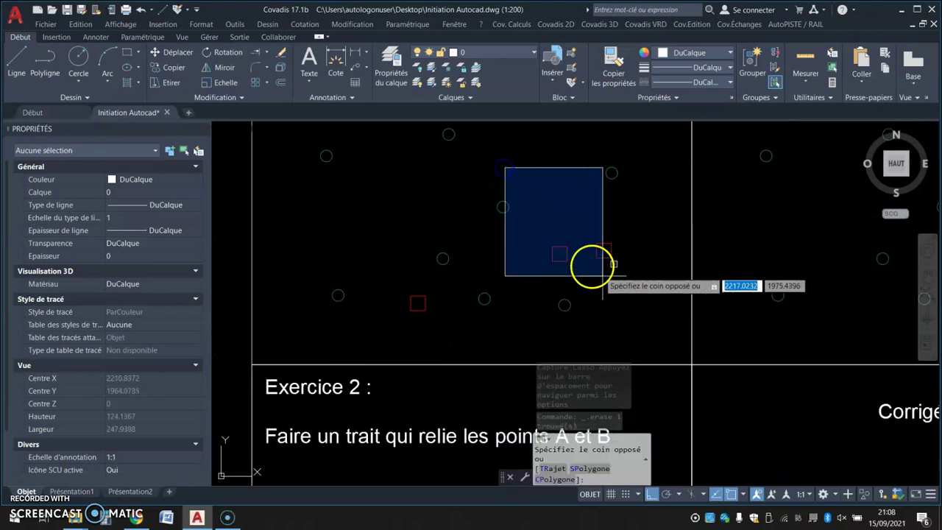
left_click(635, 302)
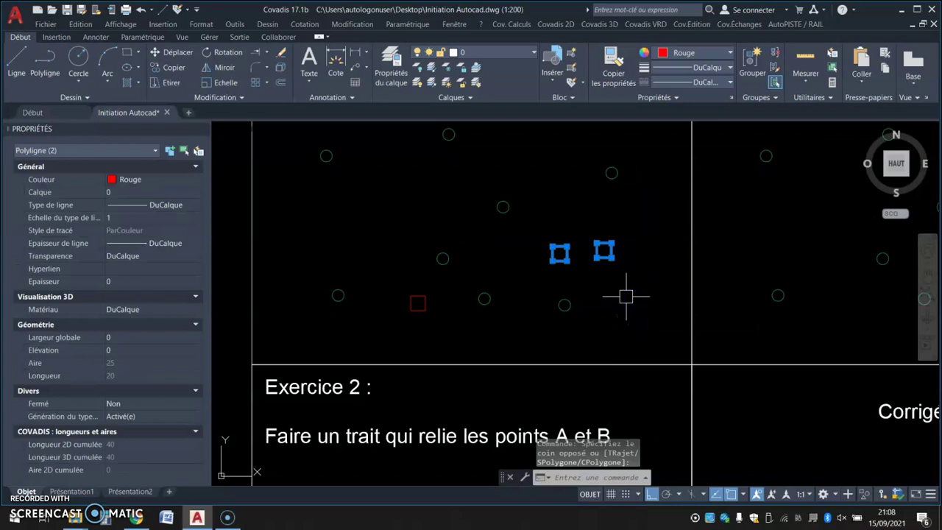
key("Escape")
left_click(643, 173)
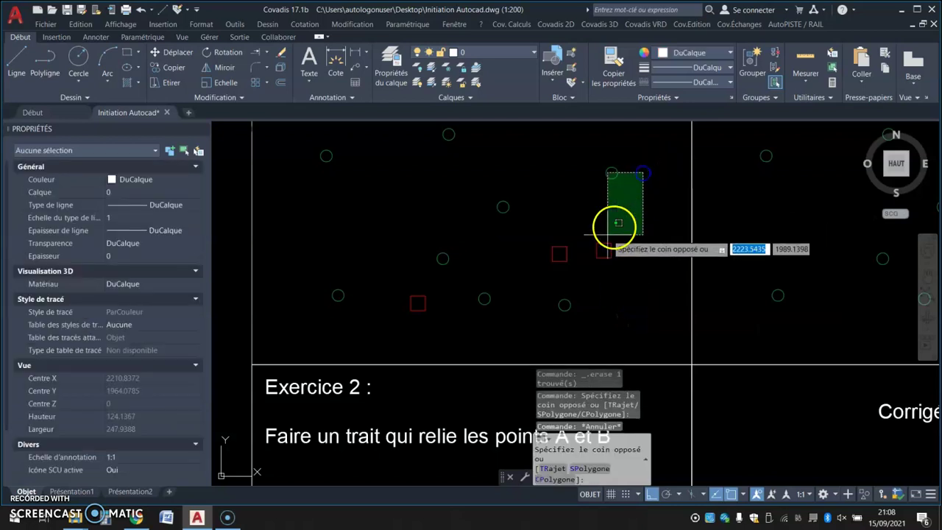
left_click(513, 307)
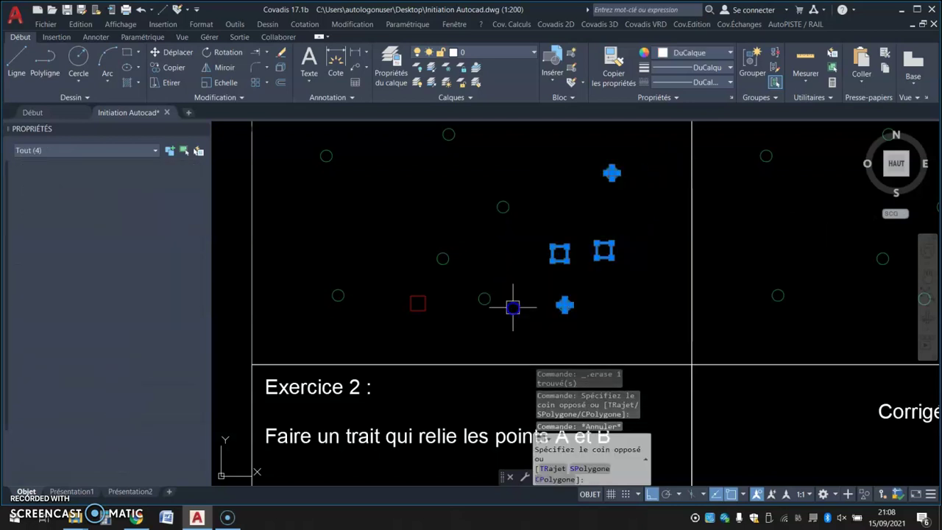
key("Escape")
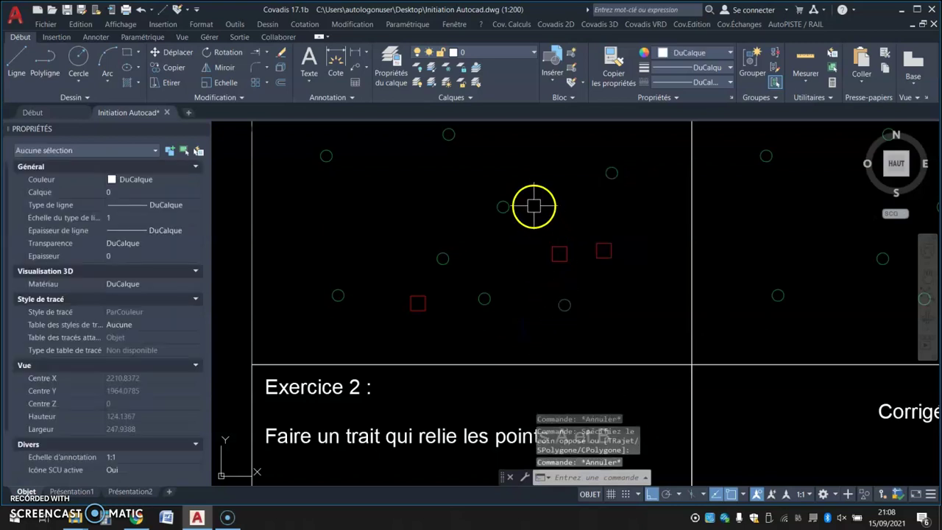
Erase the two neighbouring red squares with one window selection, and erase the last red square at the lower left.
left_click(535, 225)
left_click(627, 286)
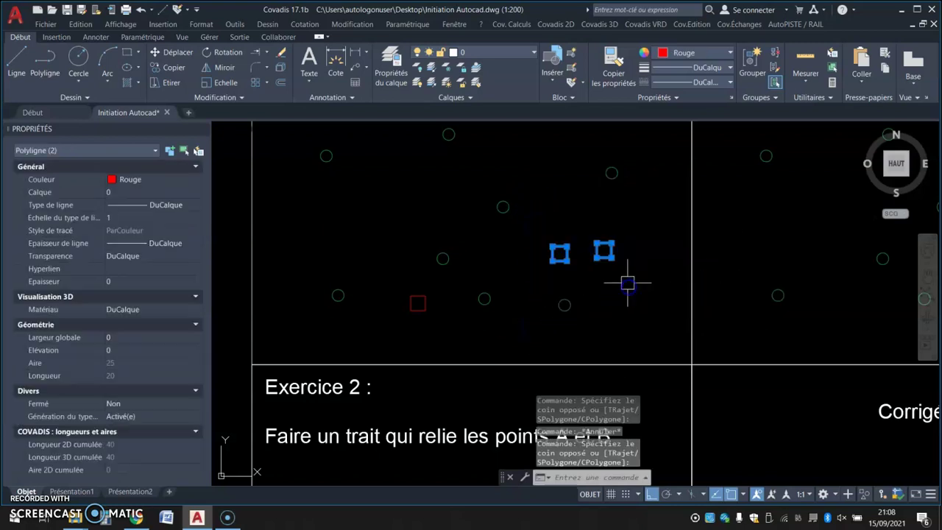
key("Delete")
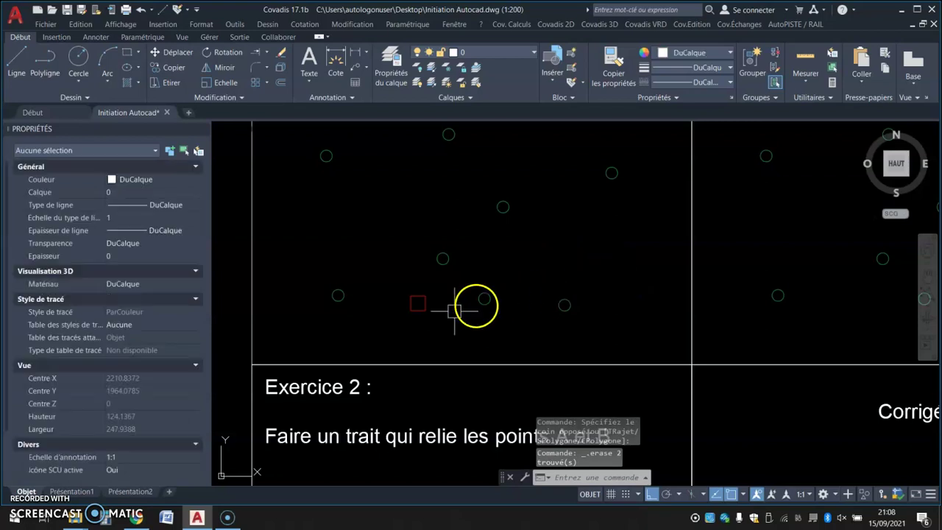
left_click(417, 303)
key("Delete")
Start a line in Exercice 2 at point A, using the Nodal object snap.
scroll(452, 291, "down", 4)
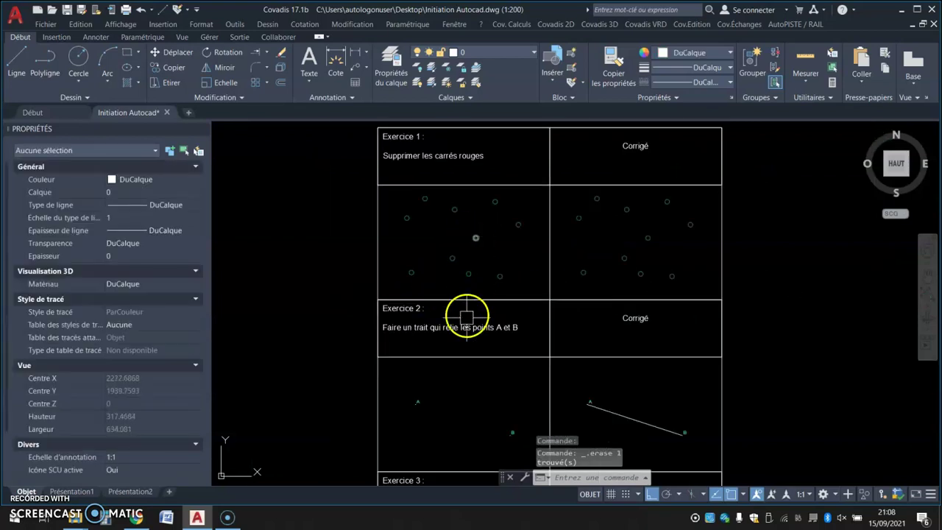
mouse_move(454, 407)
middle_mouse_down()
mouse_move(435, 277)
mouse_move(442, 231)
middle_mouse_up()
scroll(450, 256, "up", 2)
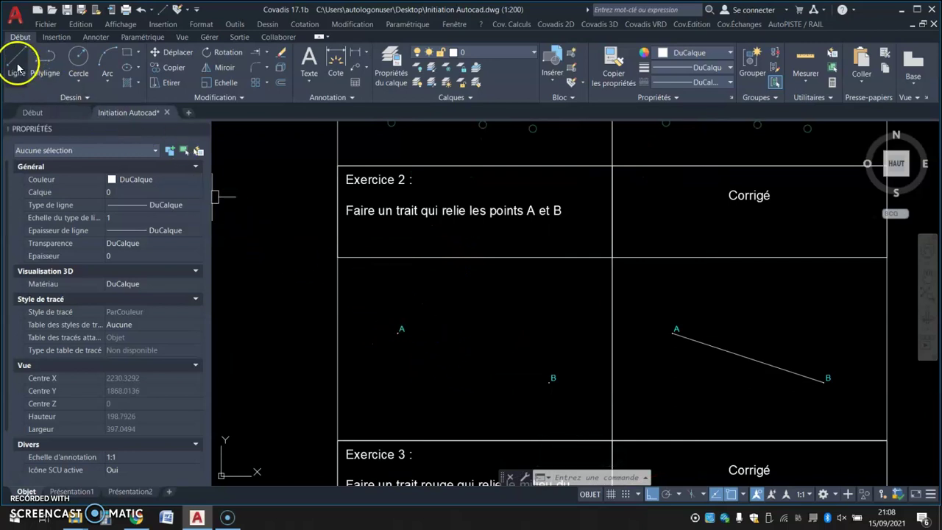
left_click(15, 63)
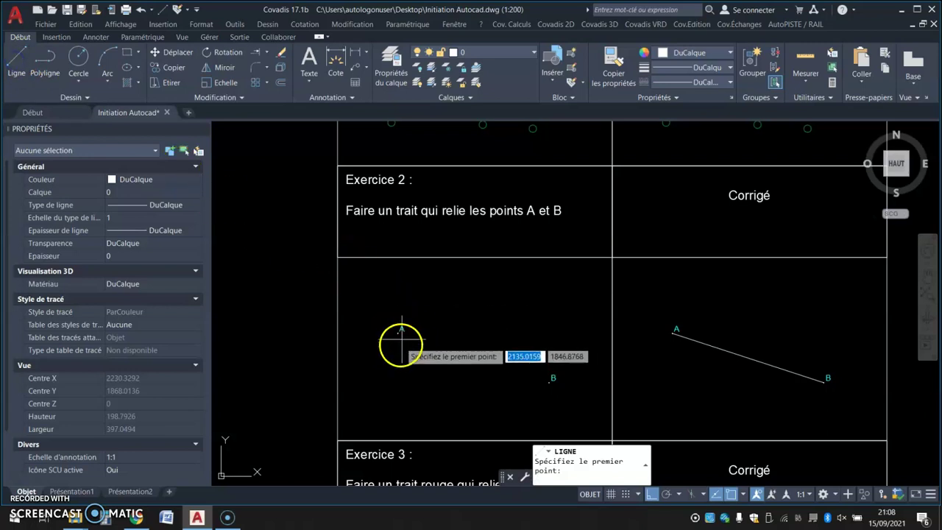
scroll(400, 332, "up", 5)
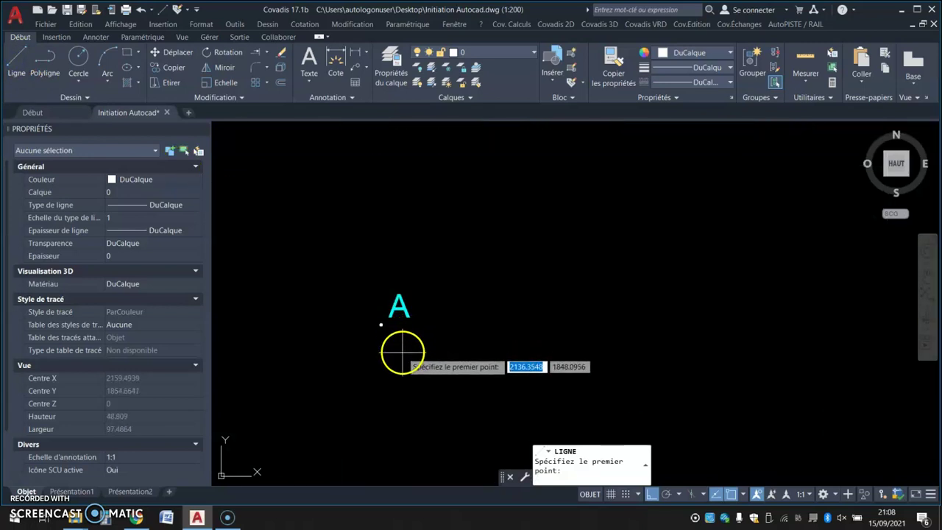
right_click(466, 298, "shift")
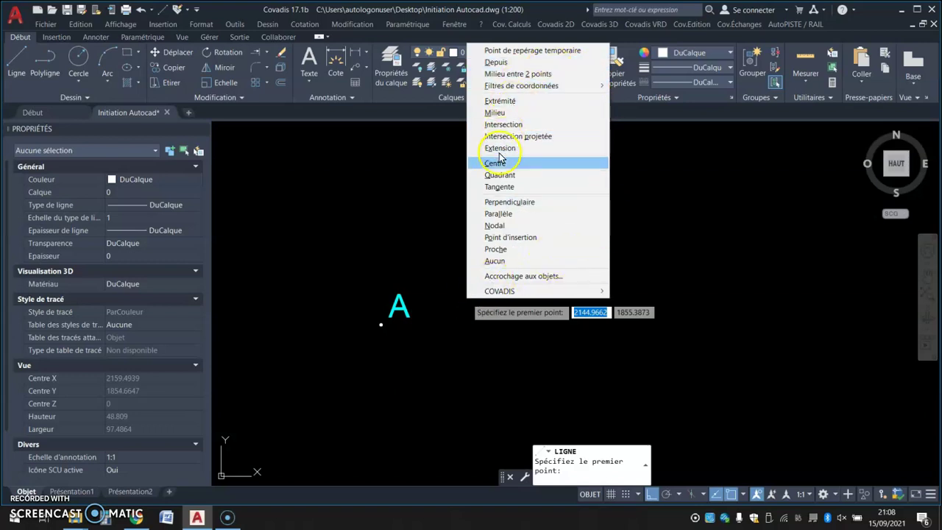
left_click(507, 226)
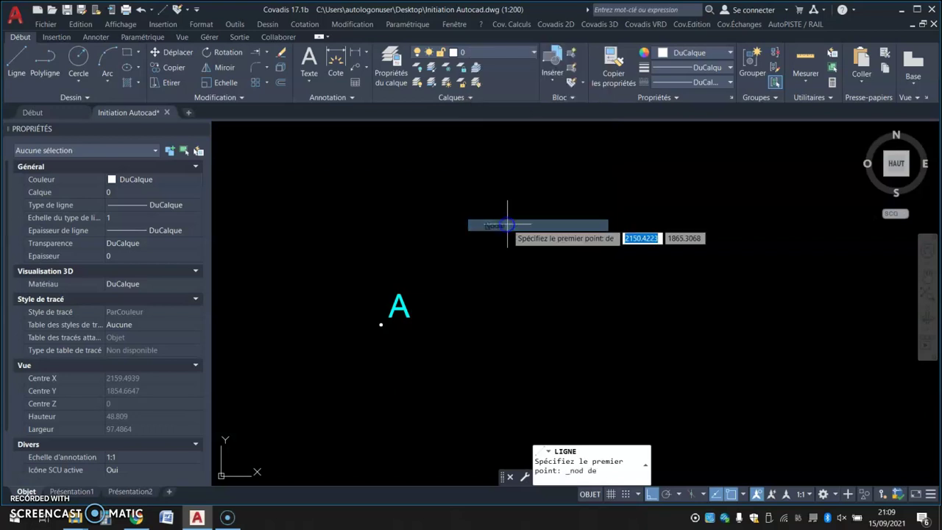
left_click(382, 325)
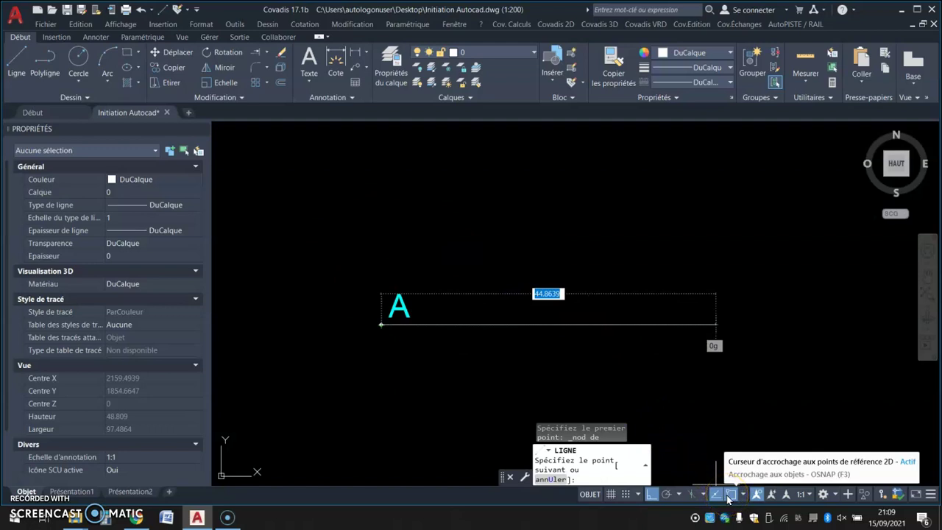
Toggle object snap off and back on, and turn off Ortho mode for the line in progress.
left_click(729, 494)
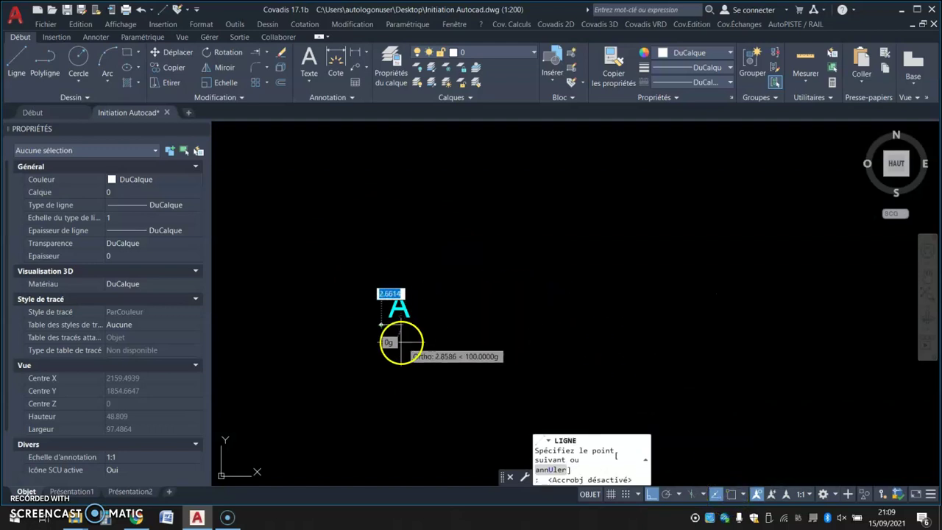
left_click(731, 494)
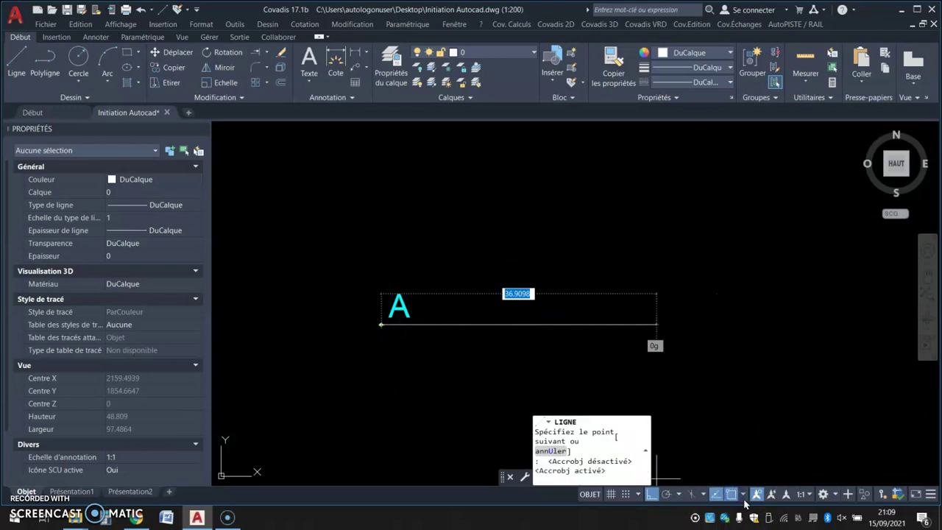
left_click(653, 495)
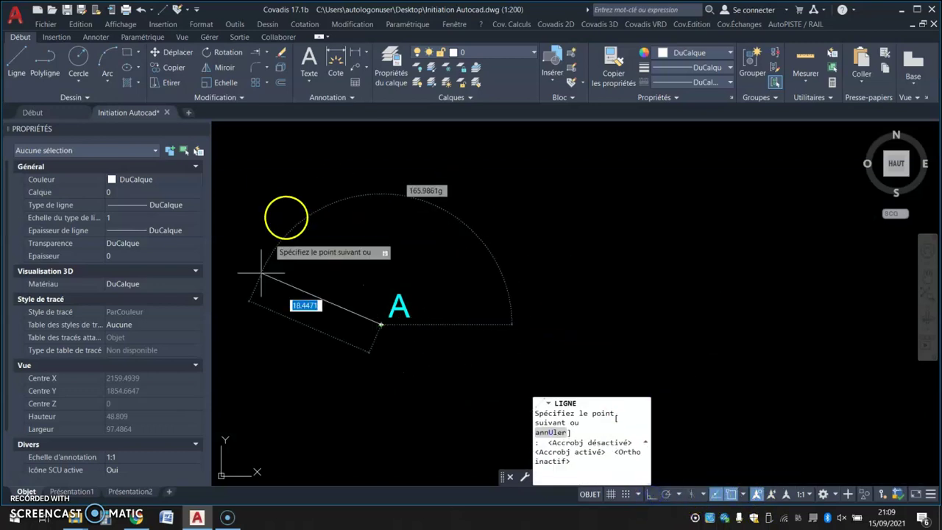
Enable the Extrémité, Centre, Nodal and Intersection modes in the object snap settings.
middle_click_drag(511, 271, 337, 178)
scroll(336, 178, "down", 2)
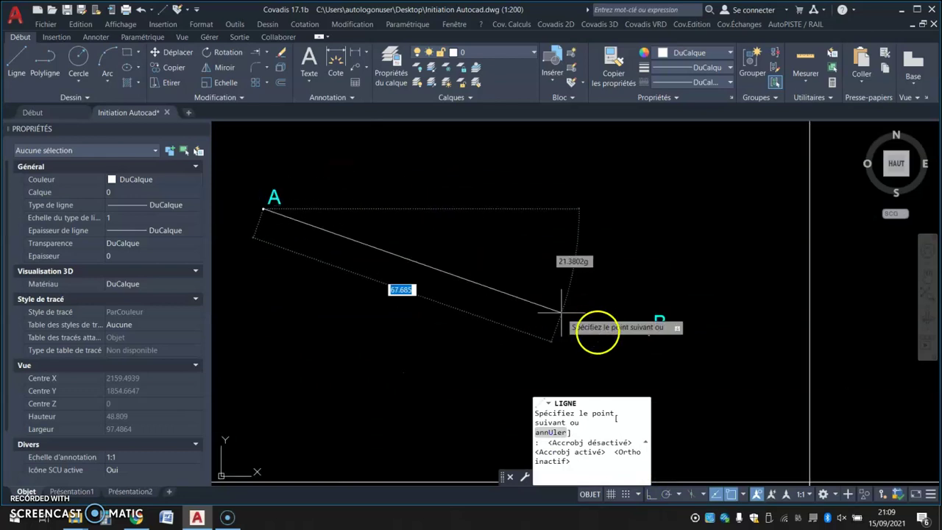
scroll(644, 331, "up", 3)
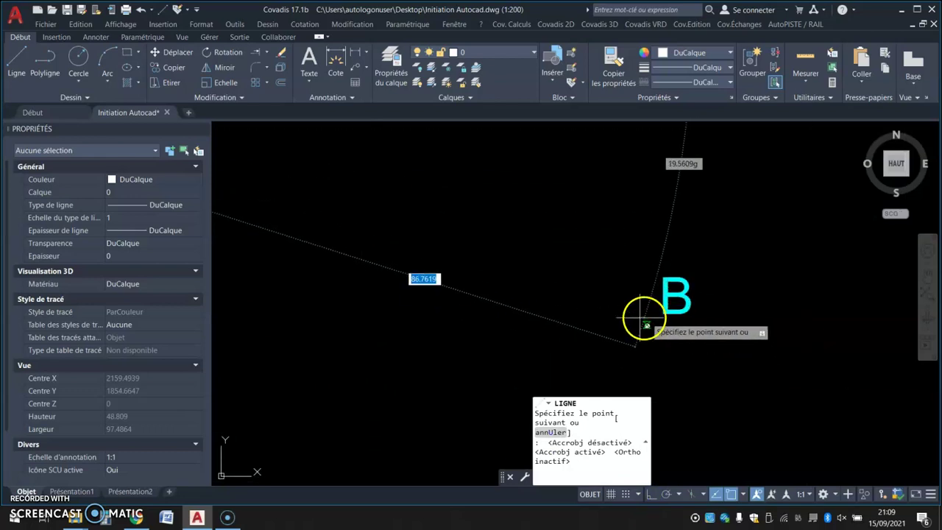
right_click(588, 287, "shift")
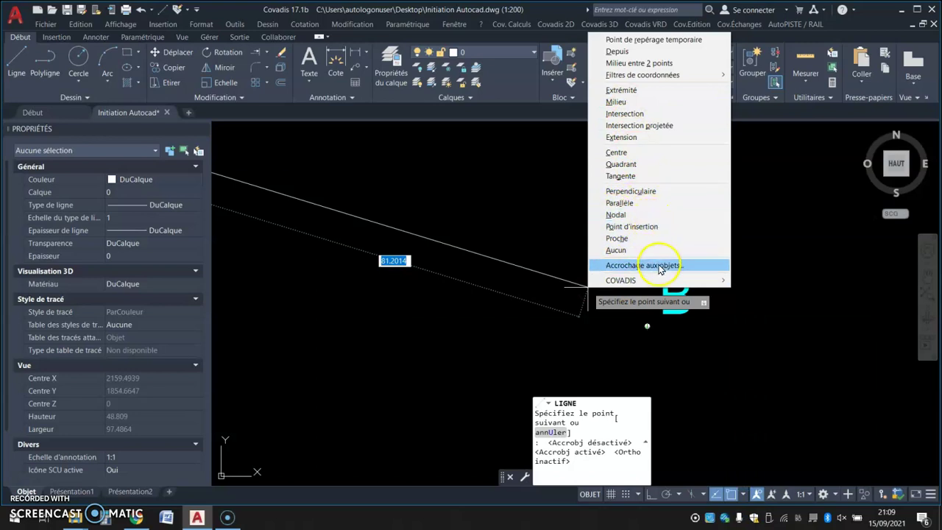
left_click(699, 268)
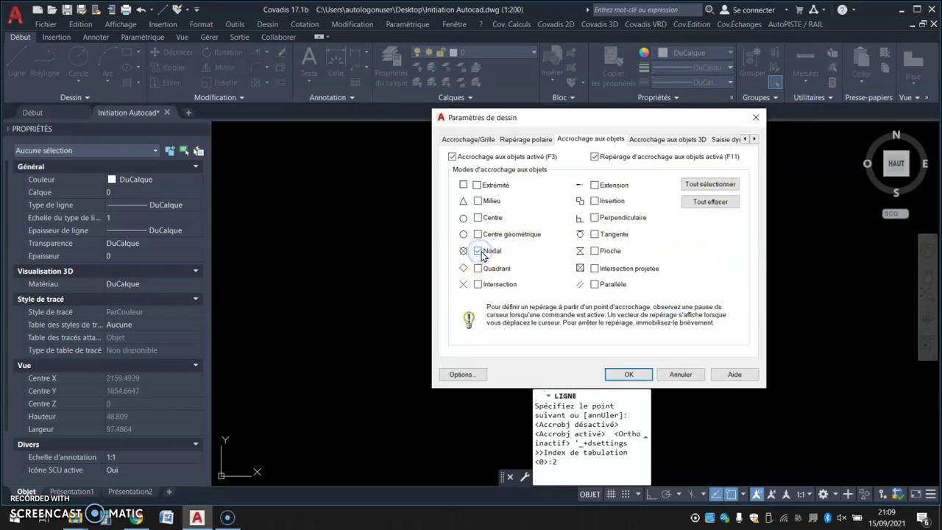
left_click(478, 185)
left_click(486, 185)
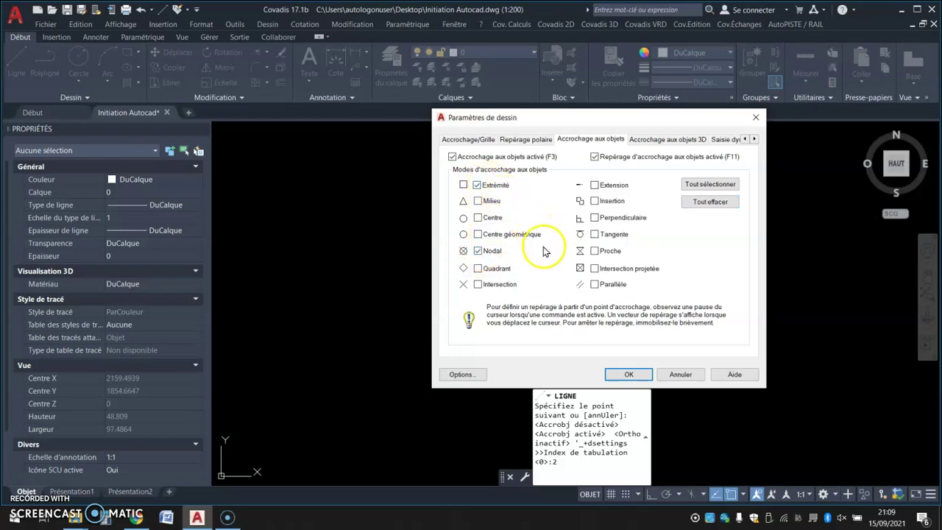
left_click(478, 284)
left_click(479, 220)
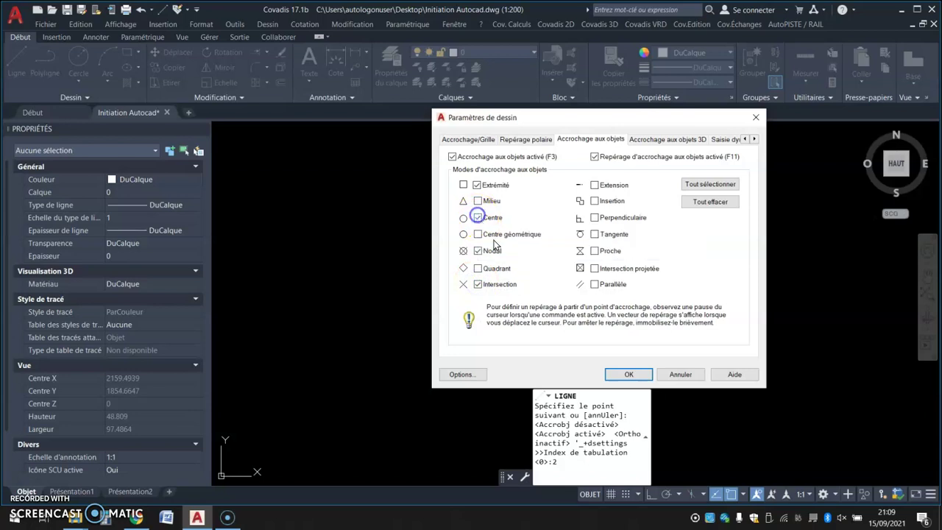
left_click(627, 373)
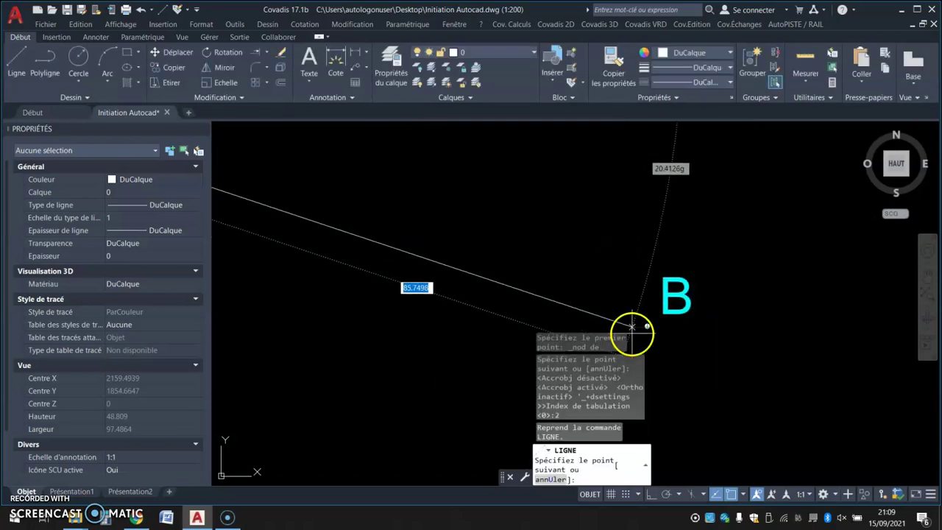
Place the line's second point on point B with the Nodal object snap.
scroll(647, 326, "up", 4)
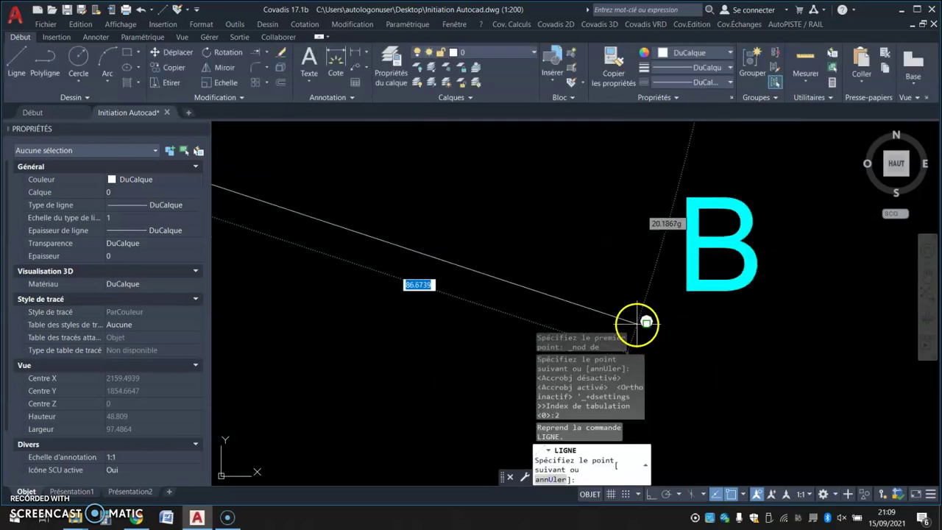
right_click(597, 271, "shift")
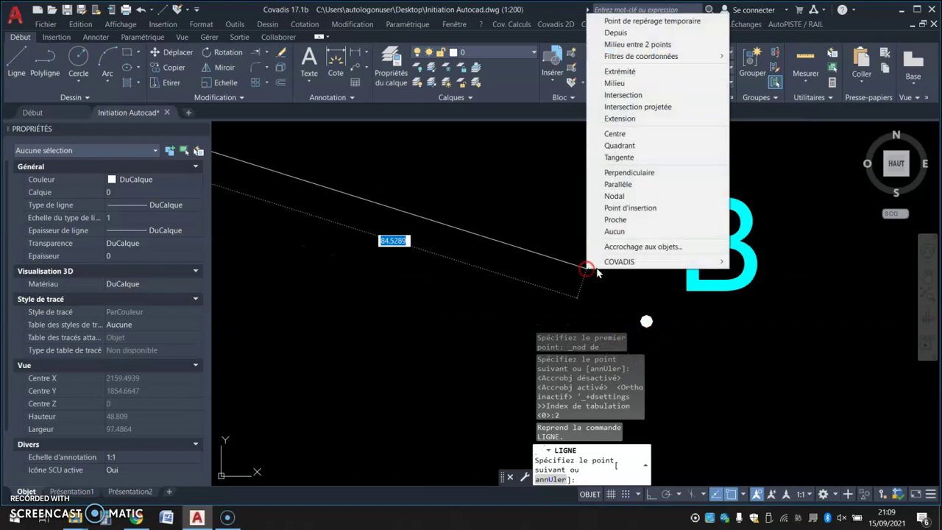
left_click(616, 196)
left_click(646, 321)
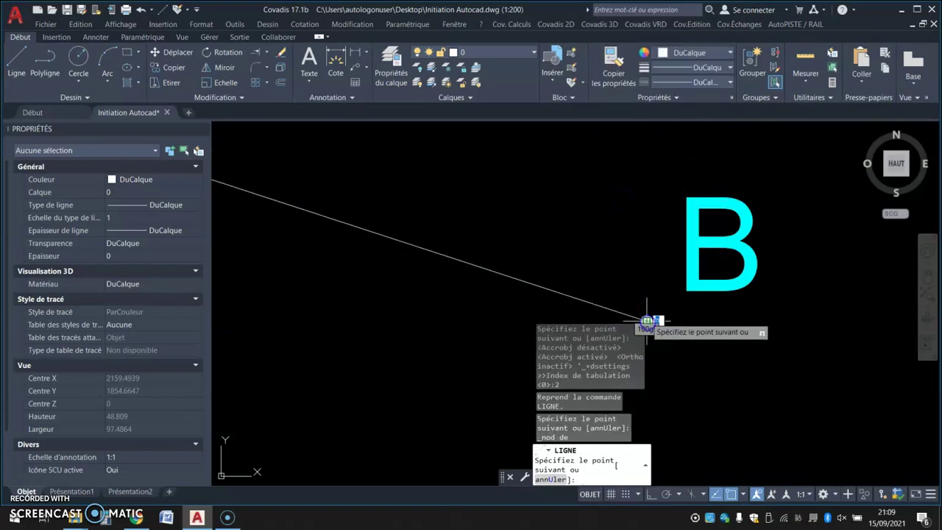
Draw a line in Exercice 3 from the midpoint of the segment to the centre of the circle, using the Milieu object snap.
scroll(655, 243, "down", 4)
scroll(660, 195, "down", 2)
middle_click_drag(679, 370, 593, 262)
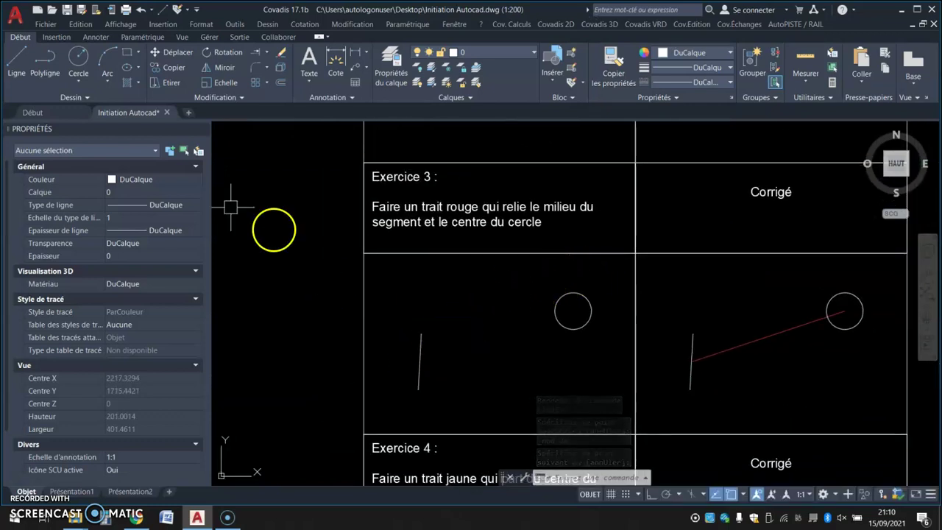
left_click(16, 64)
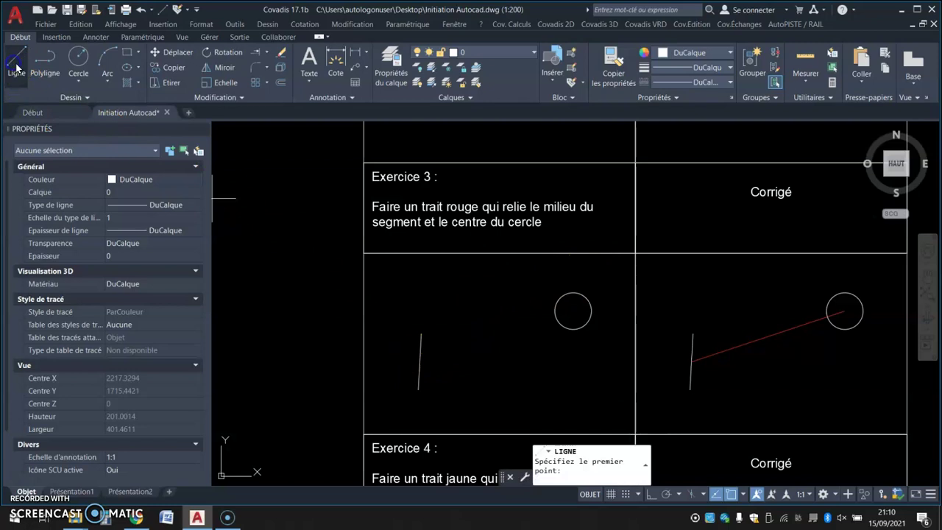
right_click(435, 353, "shift")
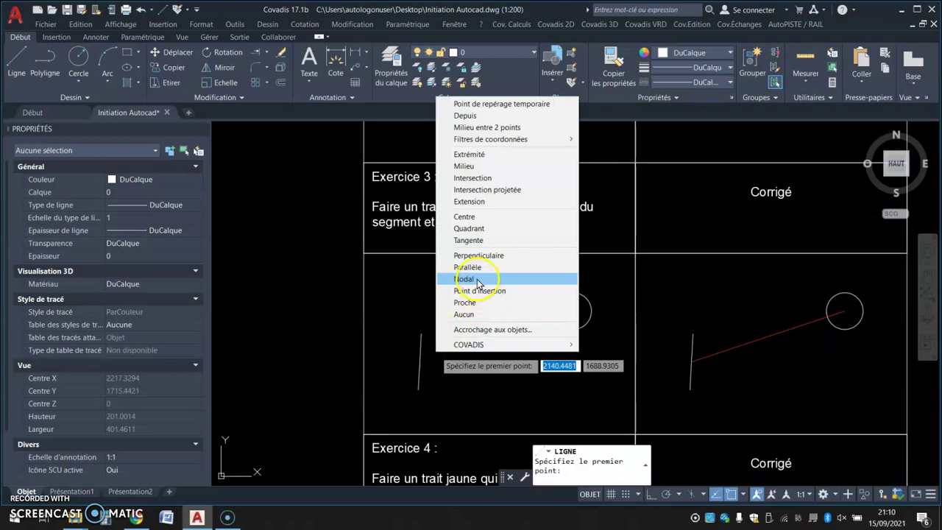
left_click(483, 172)
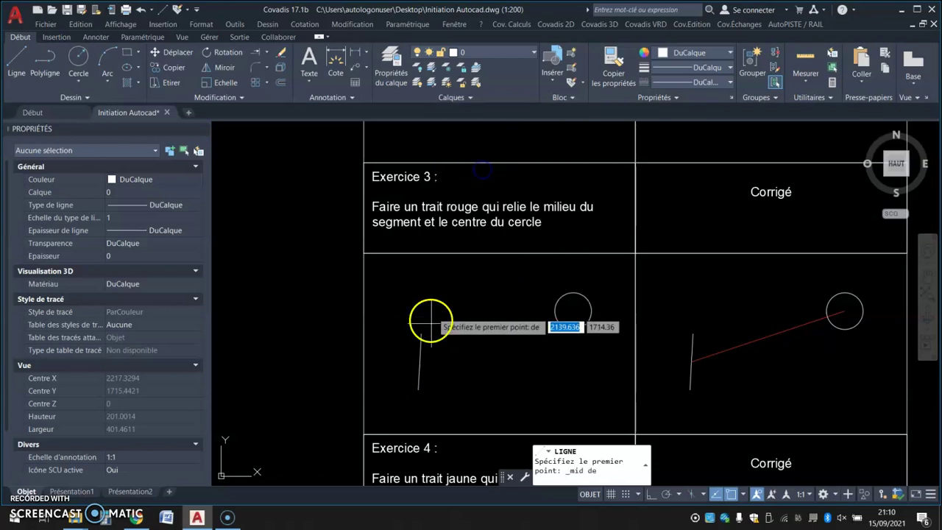
left_click(421, 362)
left_click(572, 311)
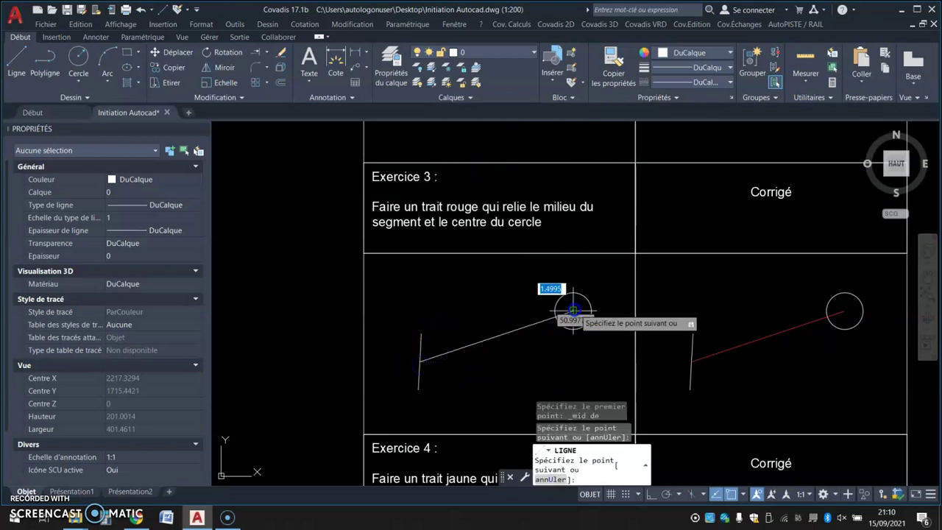
key("Return")
Set the colour of the new connecting line in Exercice 3 to index red and deselect it.
left_click(526, 326)
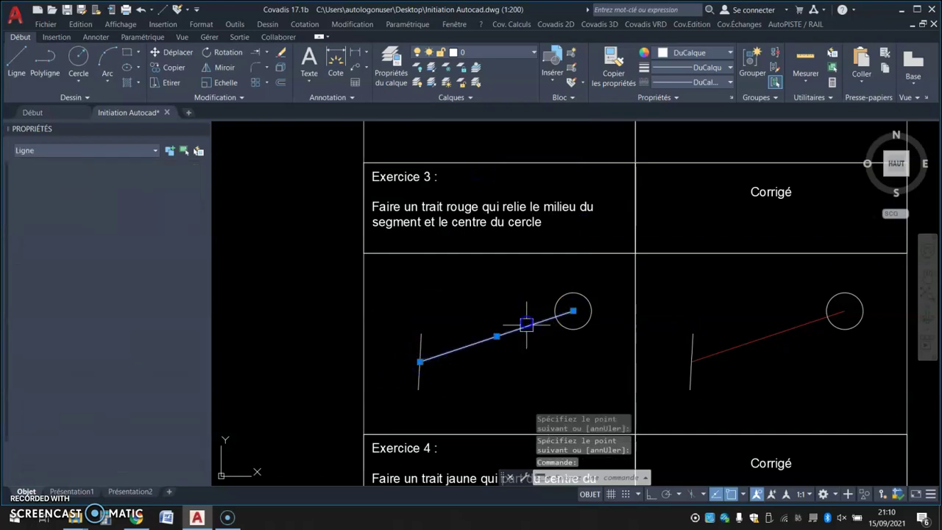
left_click(708, 53)
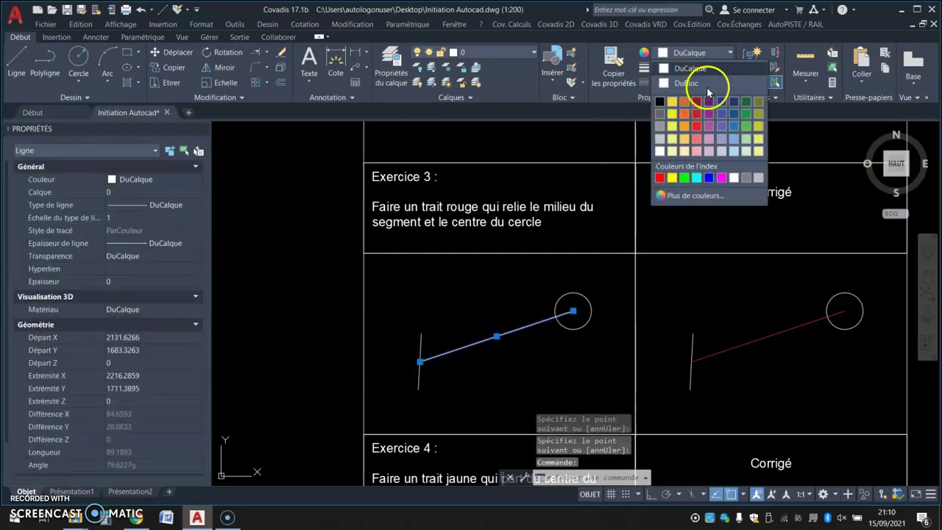
left_click(653, 174)
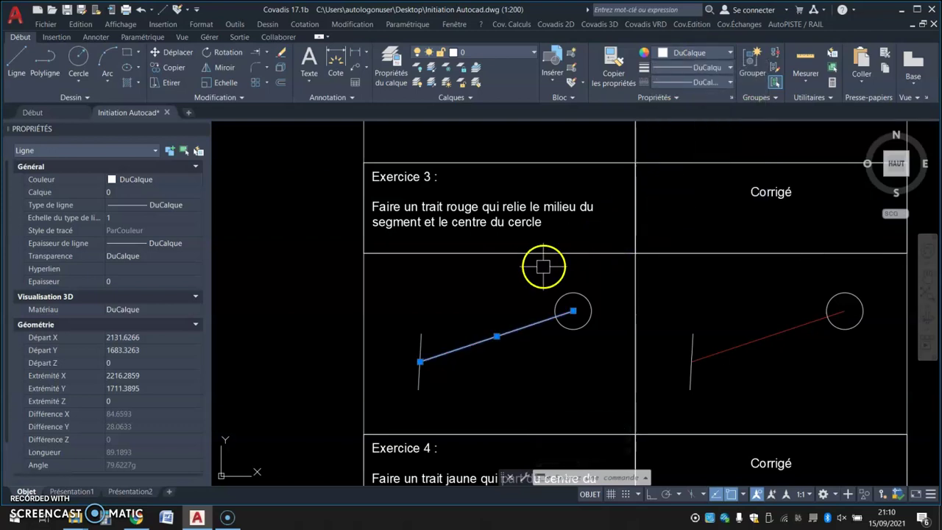
left_click(688, 57)
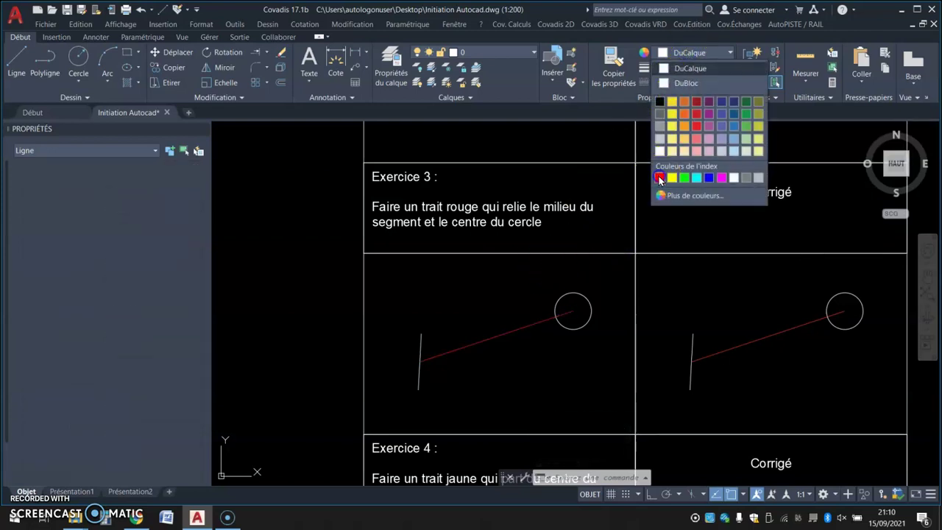
left_click(652, 174)
key("Escape")
Draw a line in Exercice 4 from the circle's centre perpendicular to the segment, using the Perpendiculaire object snap.
mouse_move(508, 292)
middle_mouse_down()
mouse_move(521, 199)
mouse_move(491, 100)
middle_mouse_up()
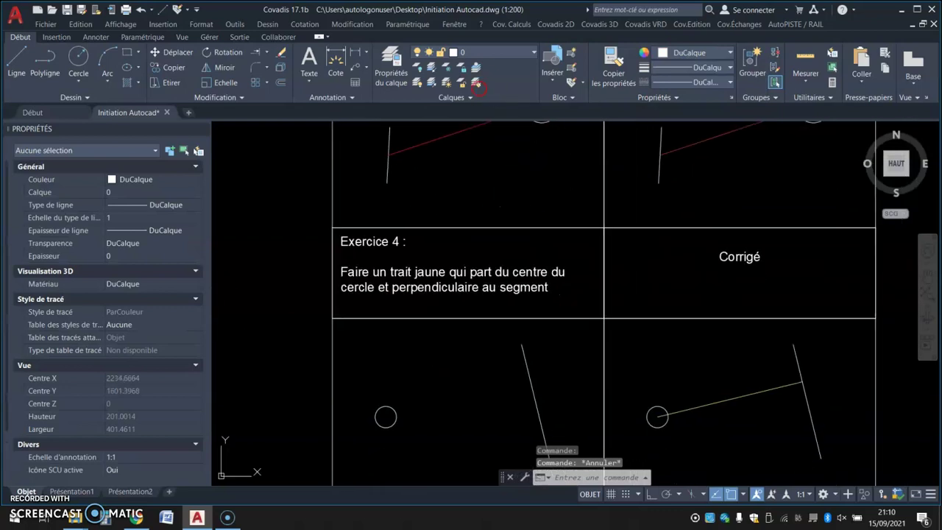
middle_click_drag(470, 359, 469, 264)
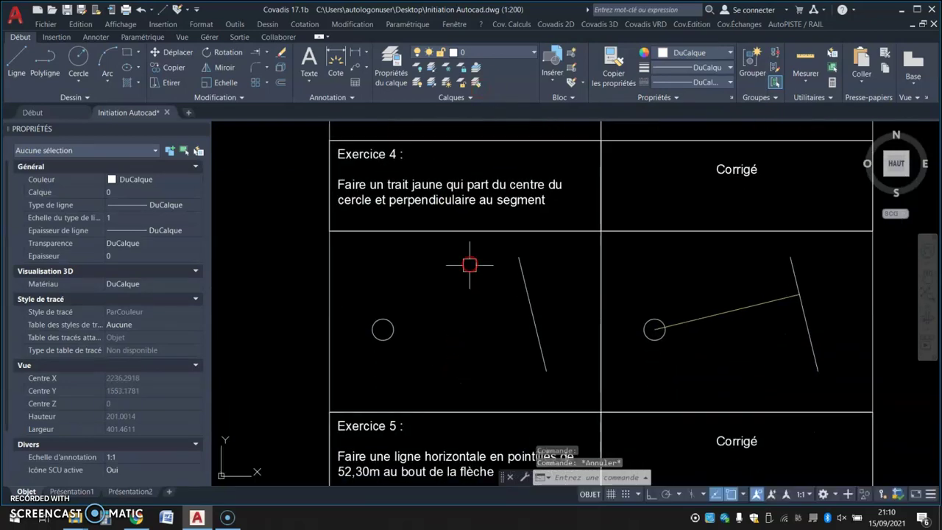
left_click(22, 59)
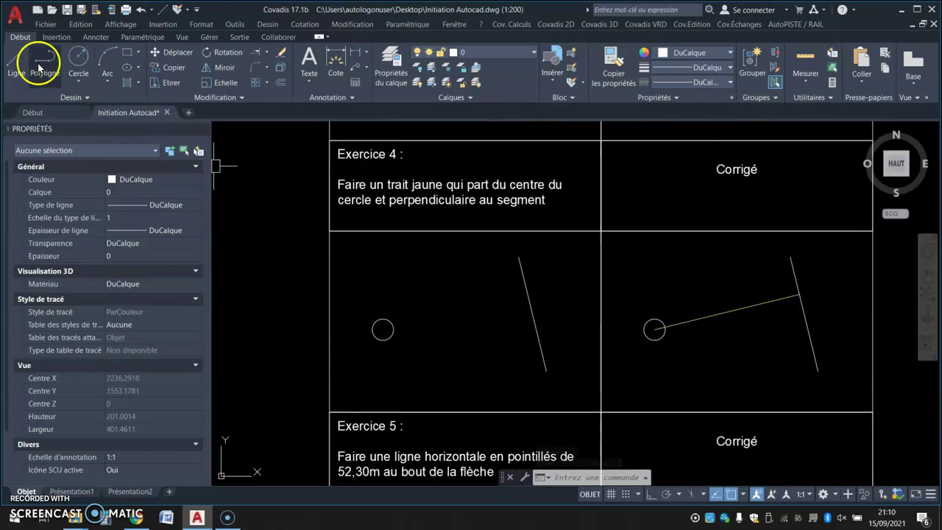
left_click(381, 329)
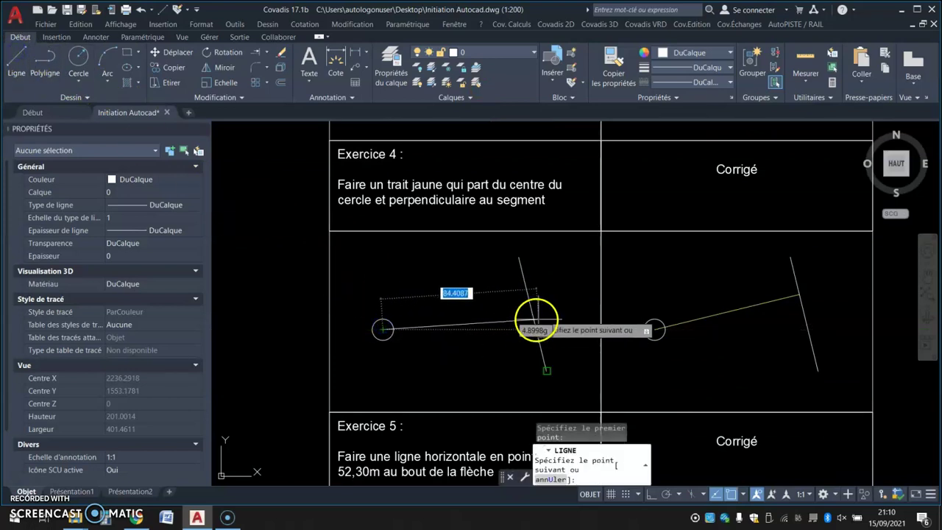
right_click(517, 300, "shift")
left_click(571, 200)
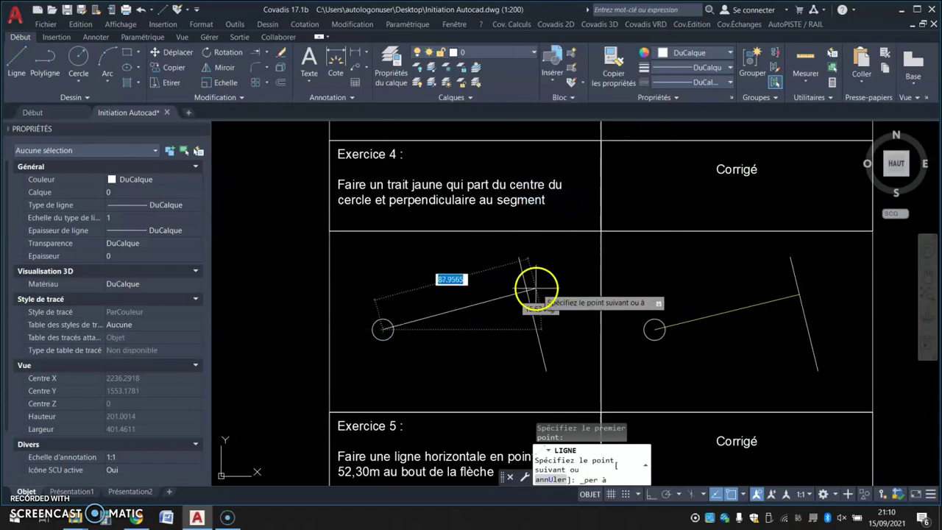
left_click(529, 295)
key("Return")
Set the colour of the new perpendicular line in Exercice 4 to index yellow and deselect it.
left_click(508, 298)
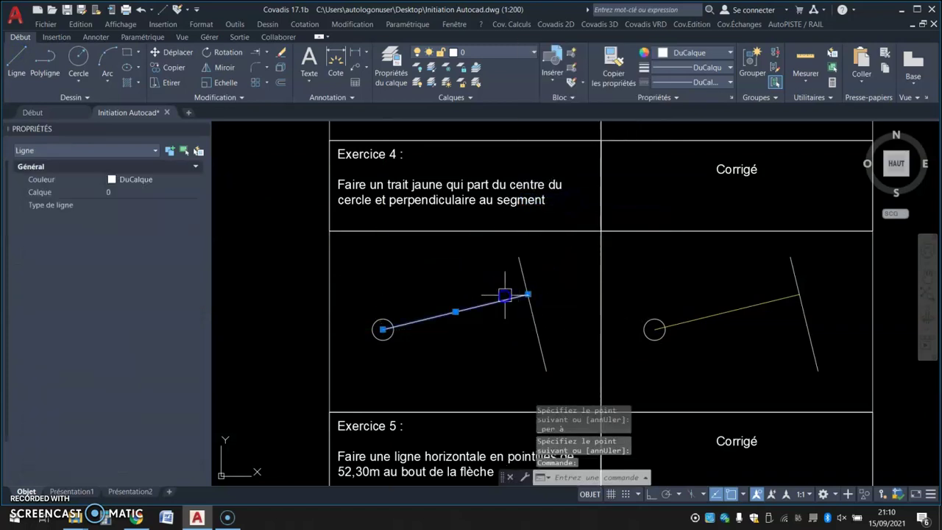
left_click(700, 57)
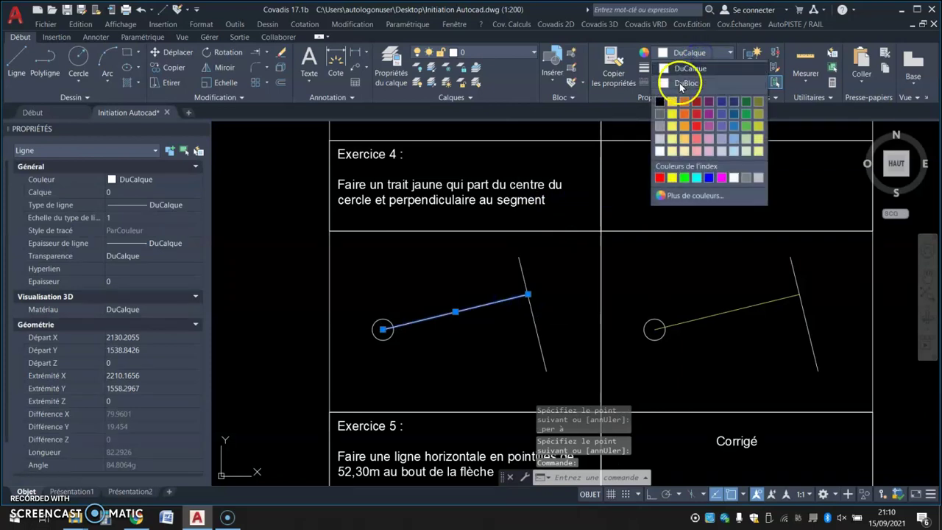
left_click(672, 178)
key("Escape")
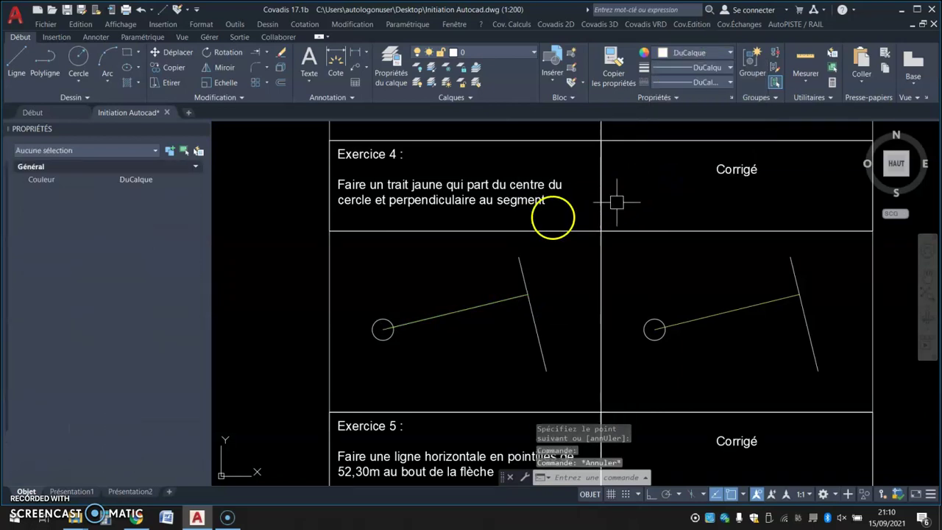
Draw a horizontal line of 52.3 to the right from the arrow's tip in Exercice 5, with Ortho mode turned on.
mouse_move(469, 374)
middle_mouse_down()
mouse_move(486, 295)
mouse_move(466, 180)
middle_mouse_up()
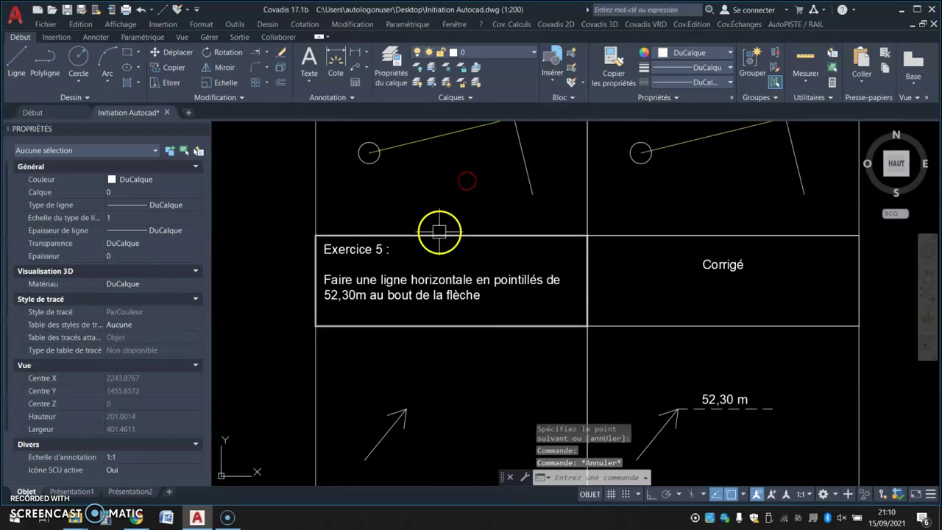
mouse_move(498, 319)
middle_mouse_down()
mouse_move(460, 233)
mouse_move(461, 197)
middle_mouse_up()
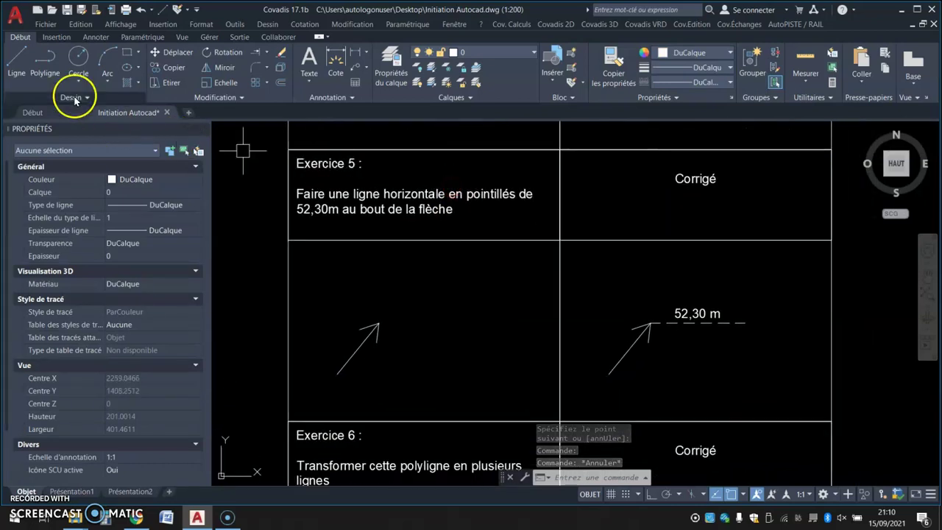
left_click(20, 59)
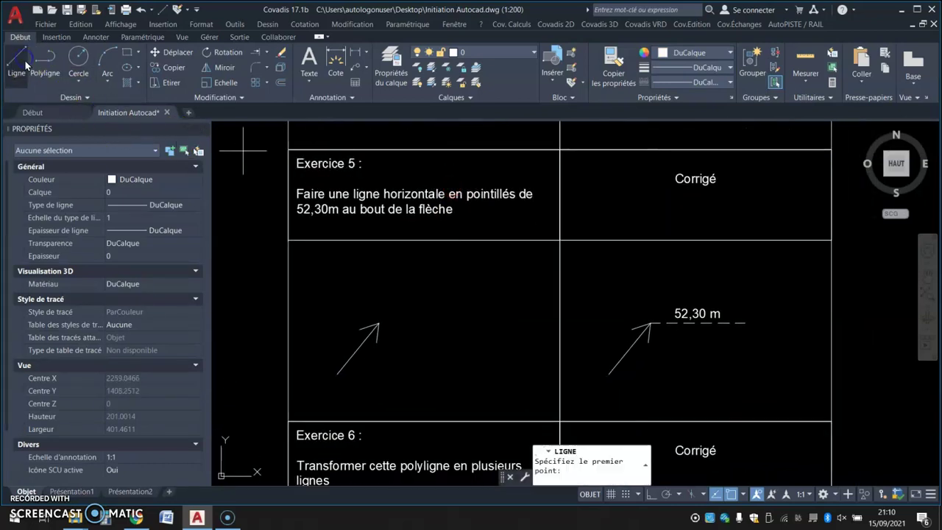
left_click(377, 323)
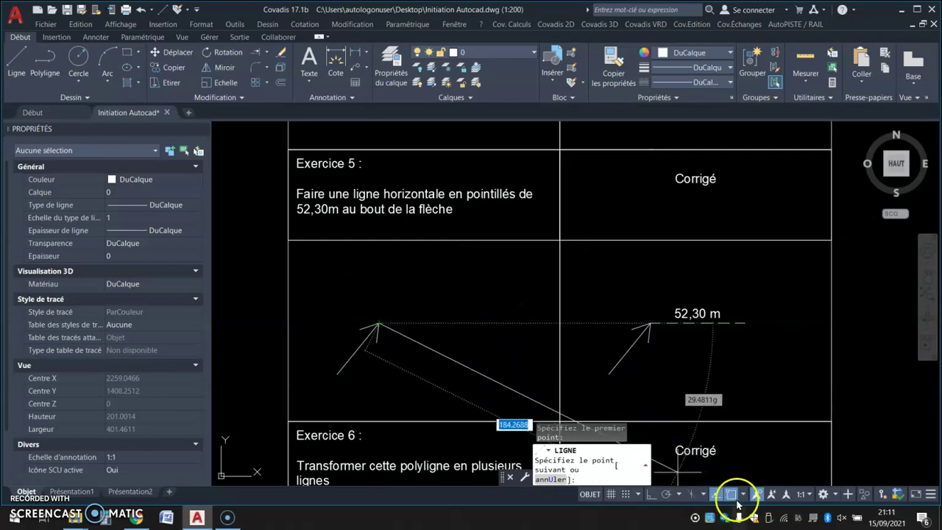
left_click(652, 496)
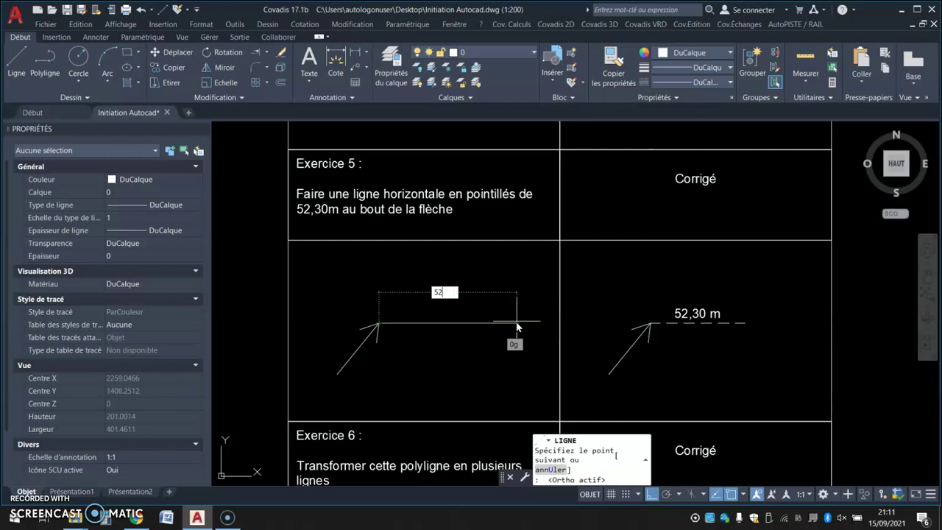
type(".3")
key("Return")
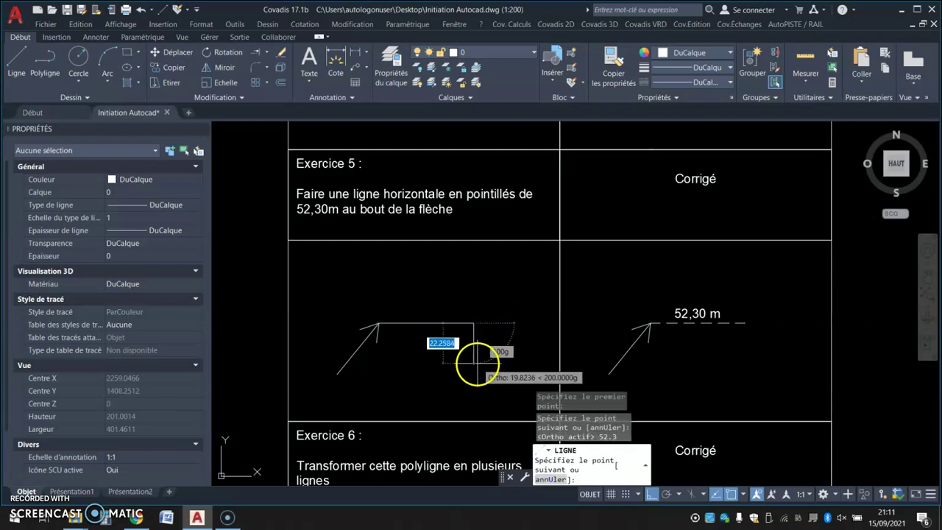
key("Return")
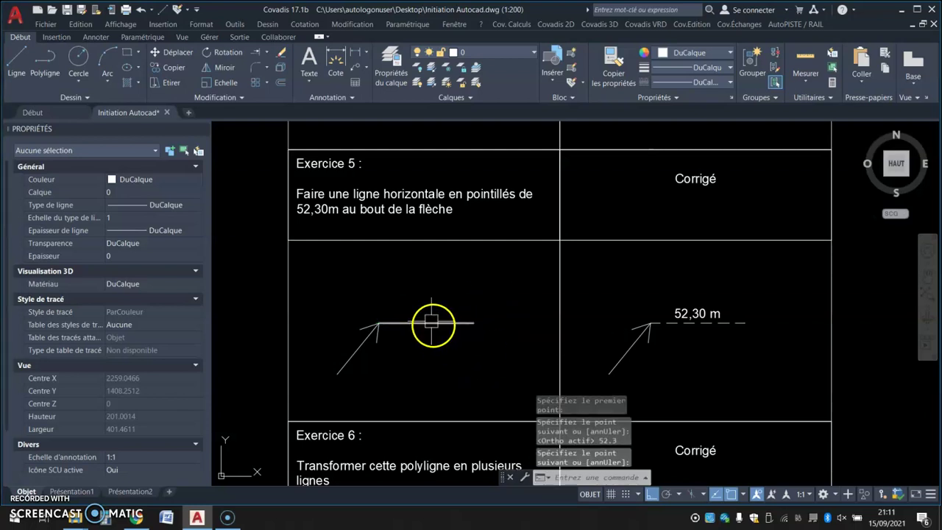
Examine the line types available for loading from acadiso.lin, and leave the line type manager without loading any.
left_click(431, 321)
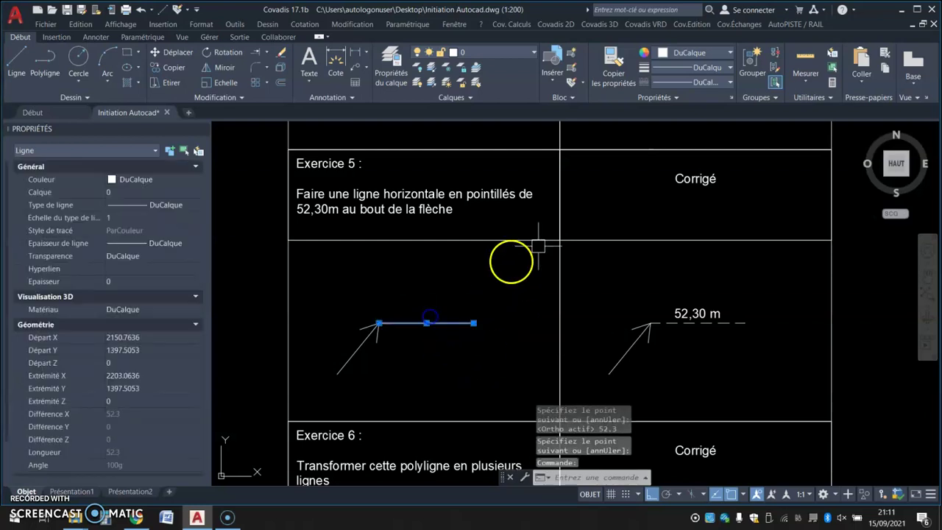
left_click(709, 83)
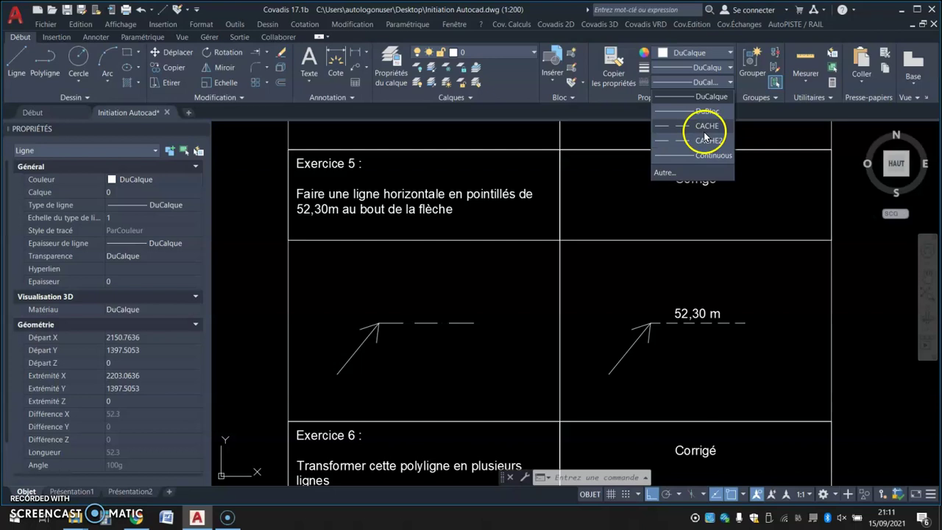
left_click(684, 170)
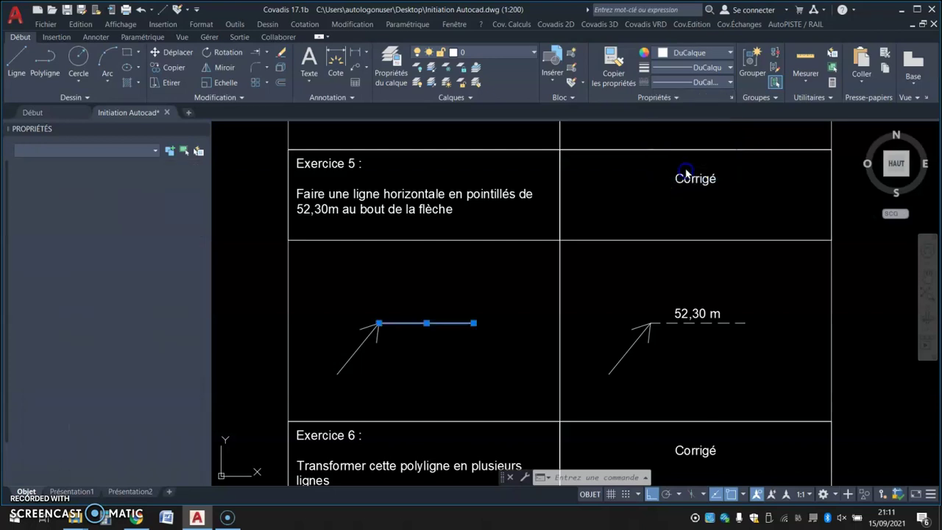
left_click(565, 156)
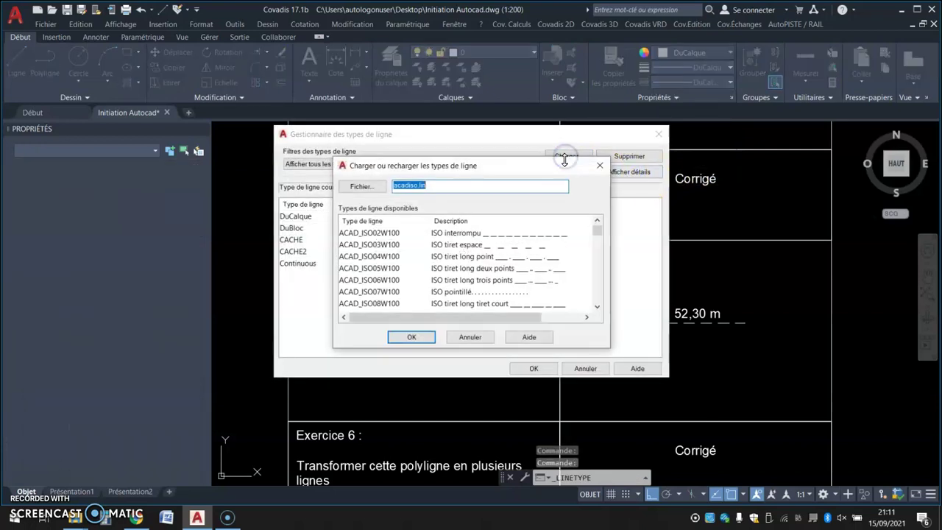
left_click_drag(596, 231, 595, 260)
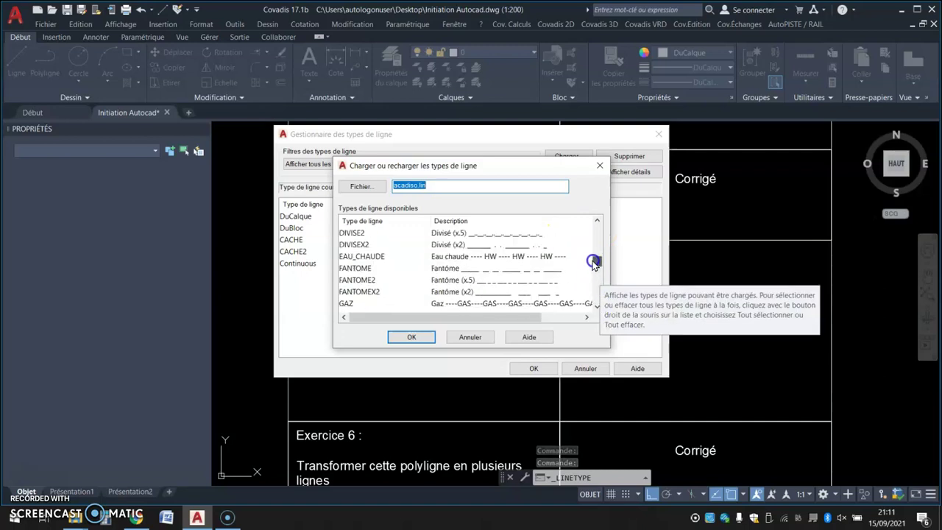
left_click(600, 166)
left_click(657, 134)
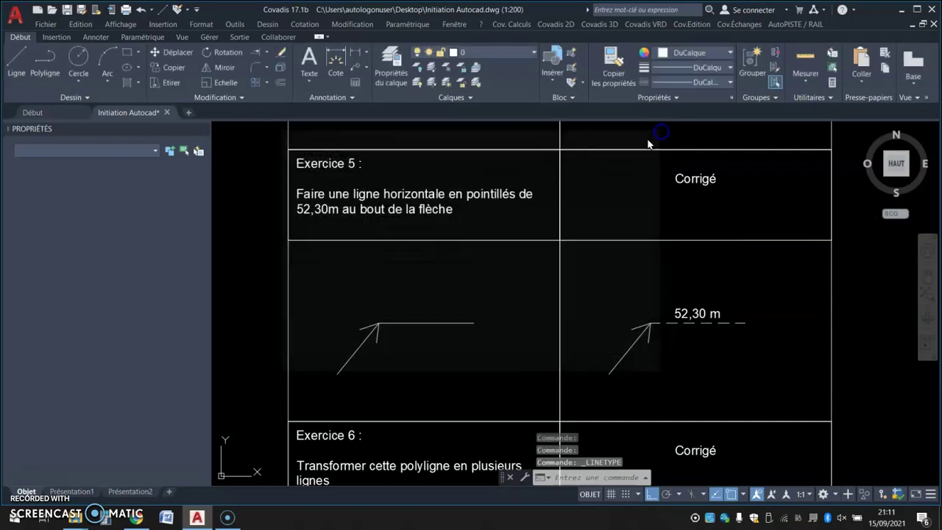
Change the line type of the horizontal line in Exercice 5 to CACHE2 and deselect it.
left_click(452, 333)
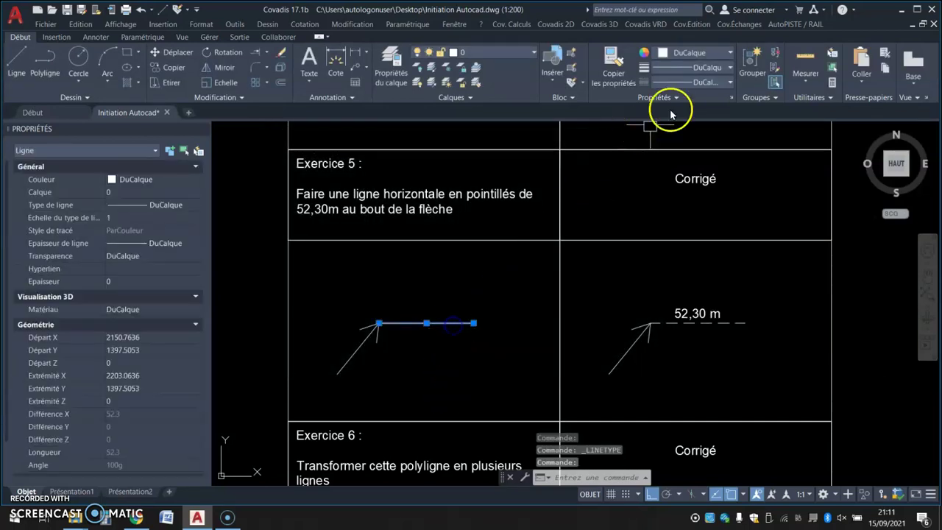
left_click(705, 83)
left_click(706, 139)
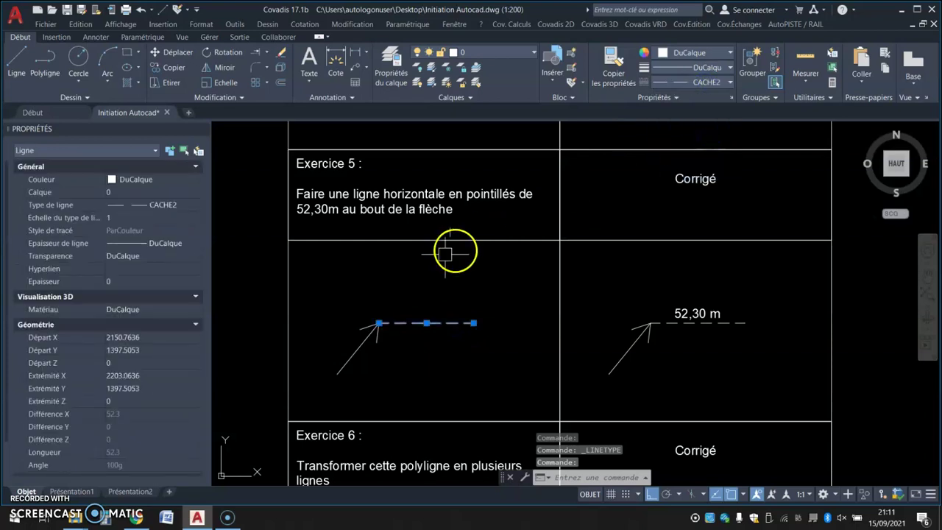
key("Escape")
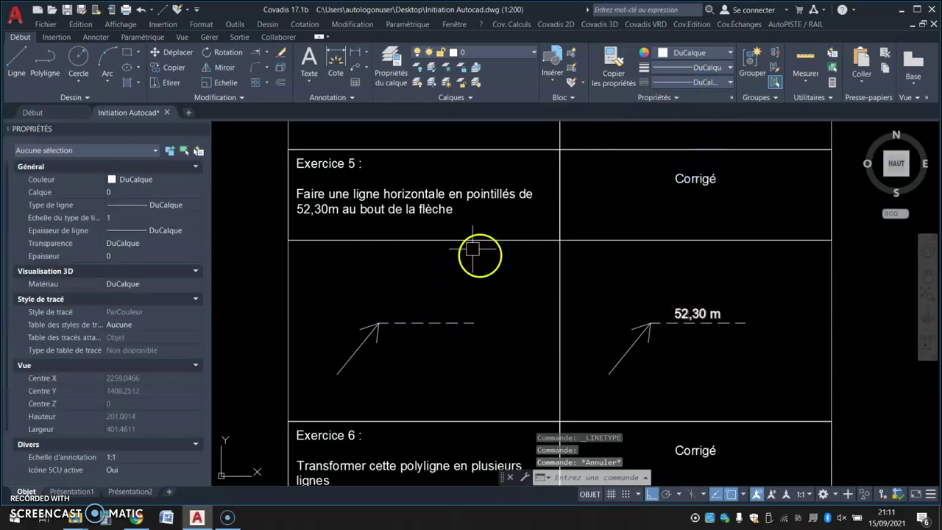
Add a multiline text reading "52,30 m" above the dashed line in Exercice 5 and finish the text editing.
left_click(308, 63)
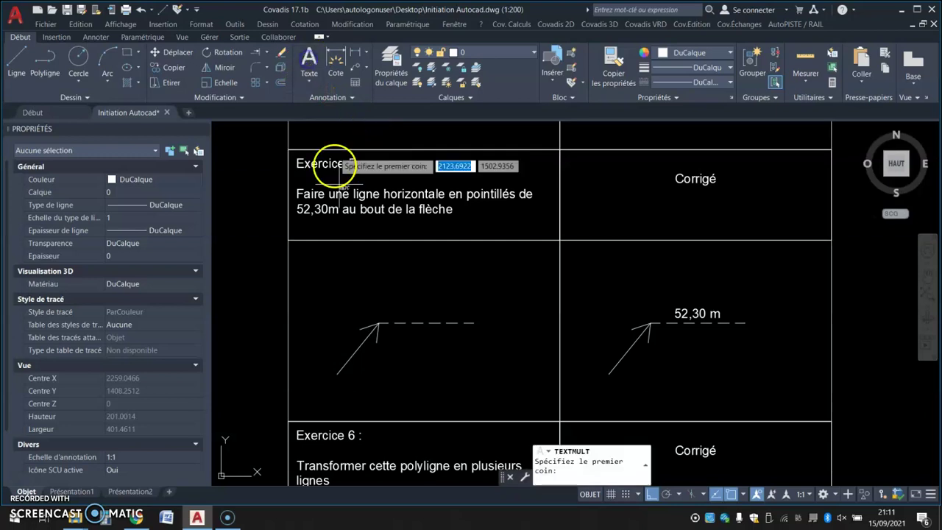
left_click(378, 322)
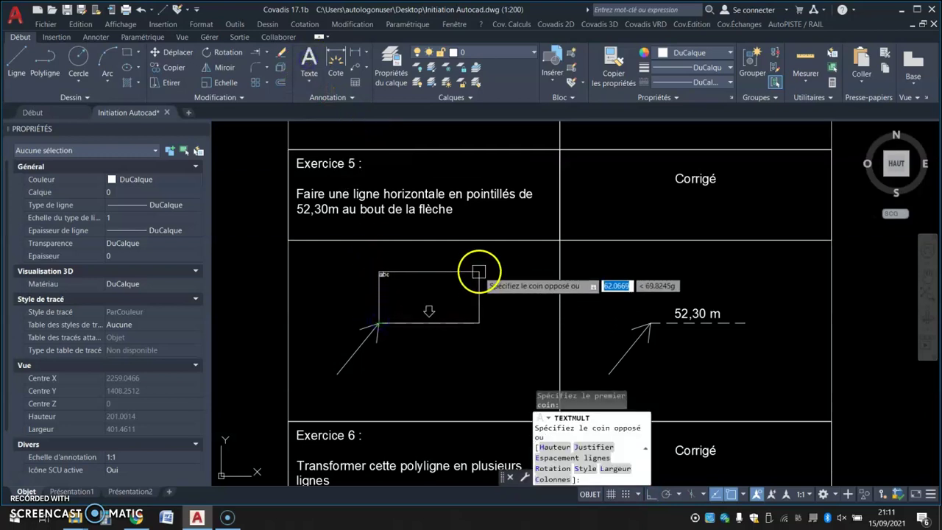
left_click(470, 274)
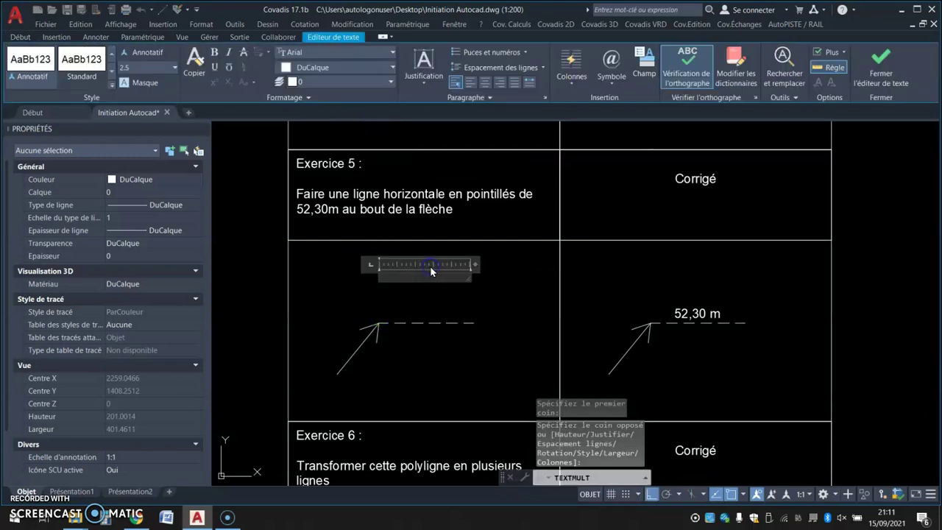
type("52,30 m")
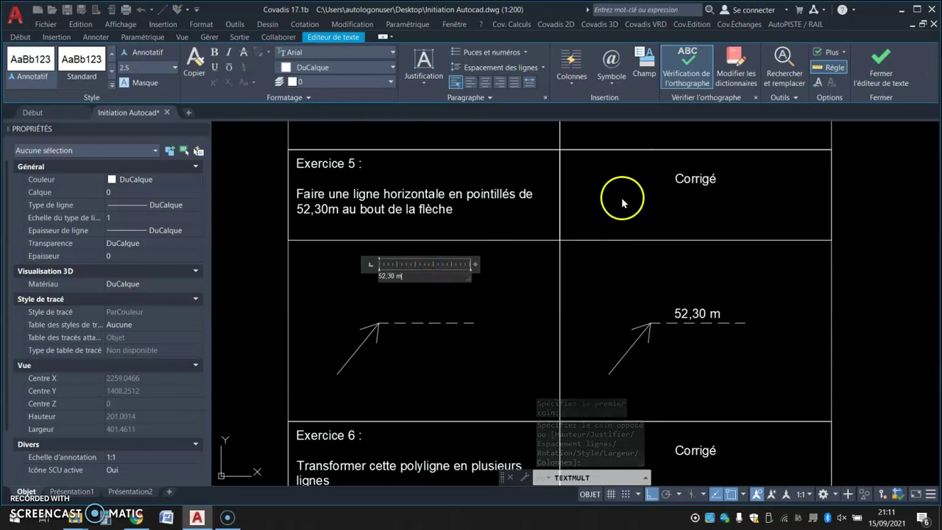
left_click(870, 66)
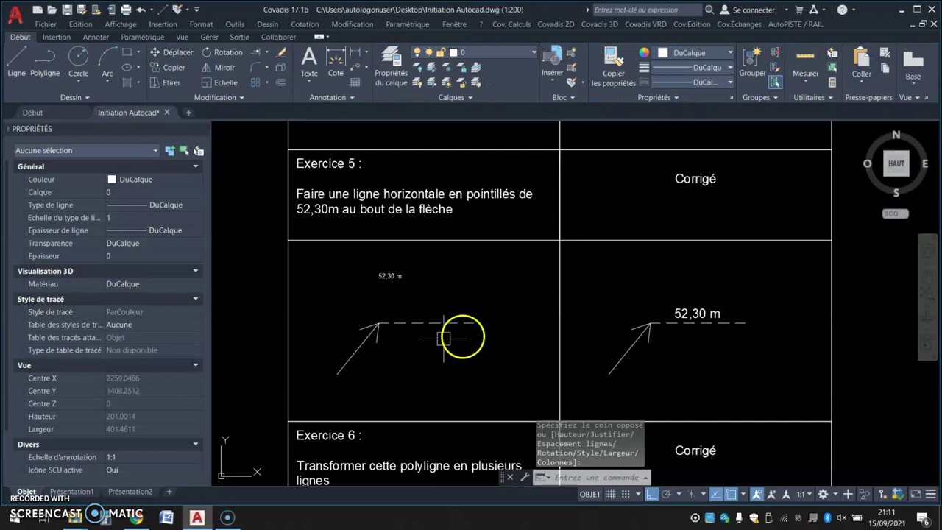
Set the text height of the 52,30 m label in Exercice 5 to 5.
left_click(389, 276)
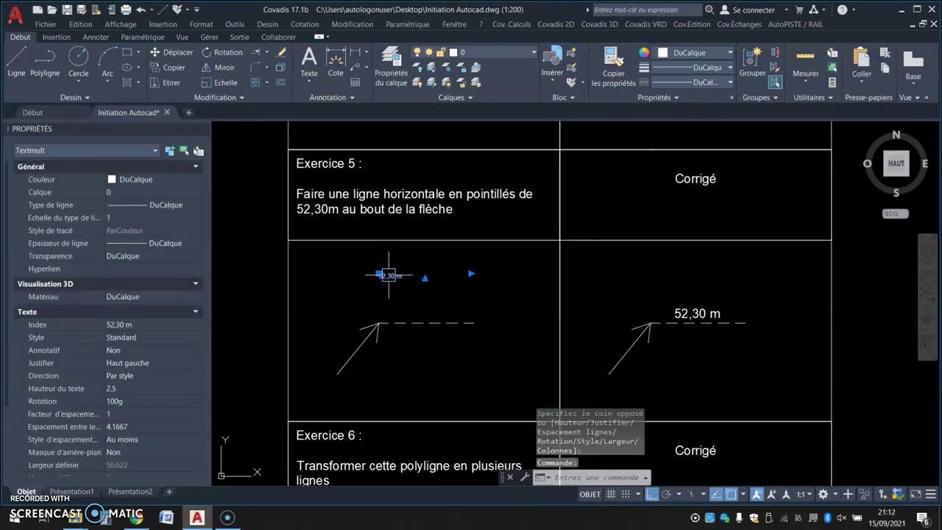
double_click(389, 276)
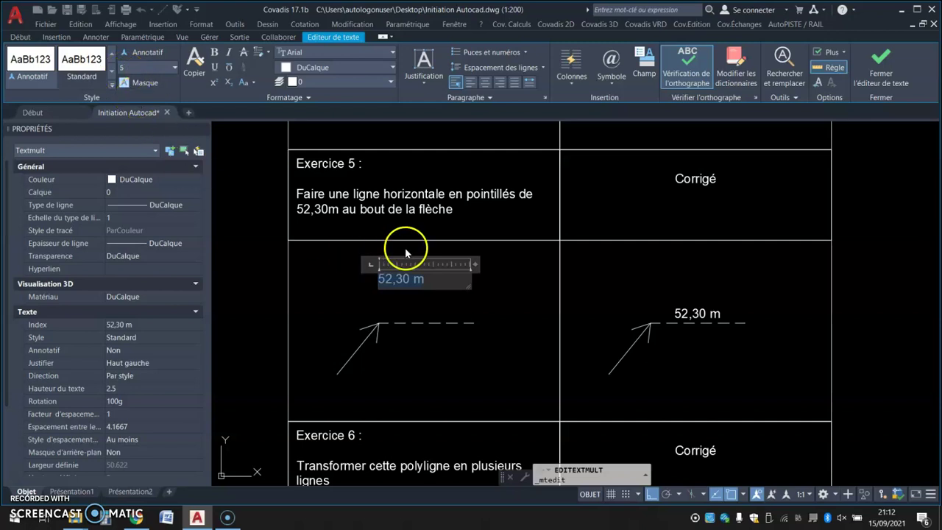
left_click(864, 78)
Move the 52,30 m label freely to just above the middle of the dashed line, with Ortho mode off, and deselect it.
left_click(412, 278)
scroll(364, 273, "up", 2)
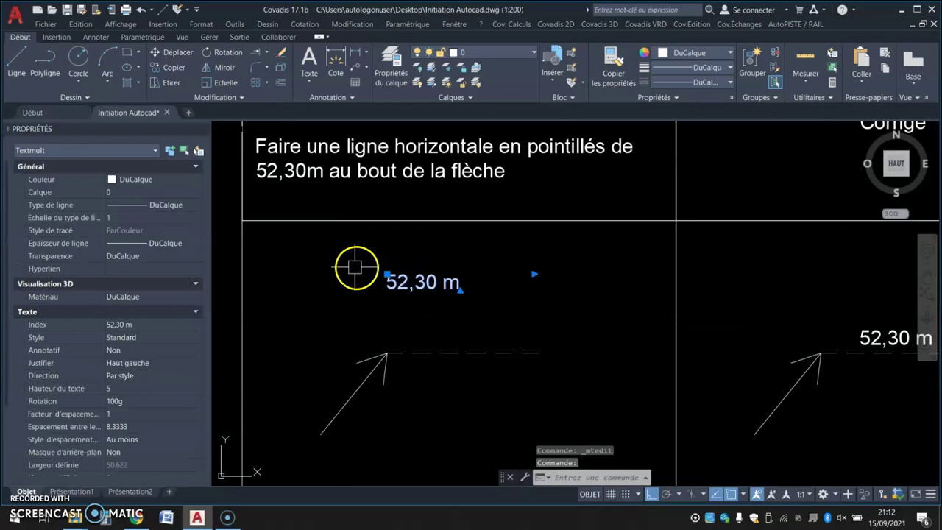
left_click(387, 274)
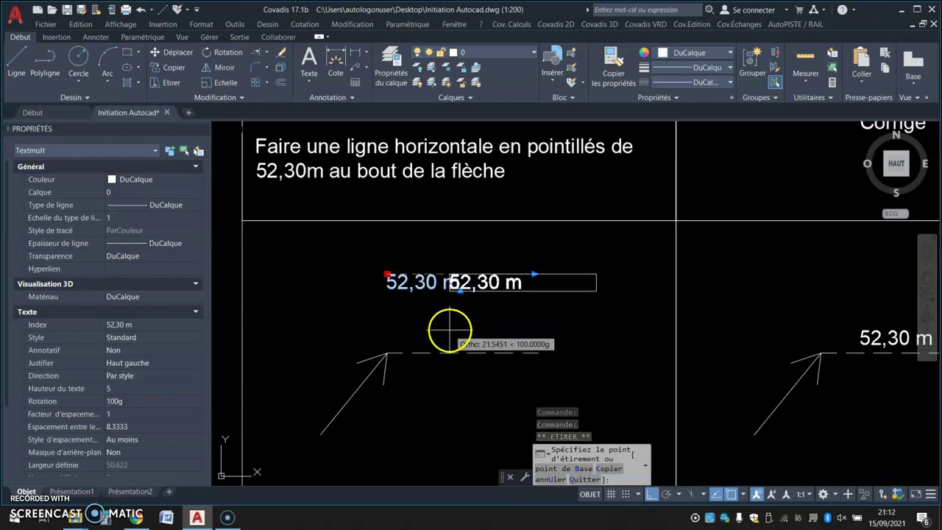
left_click(439, 324)
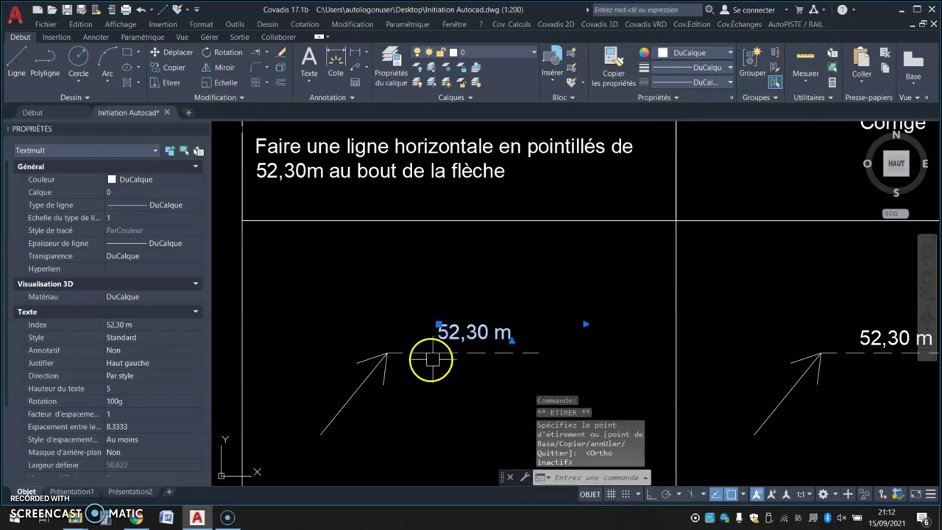
key("Escape")
key("Escape")
Examine the object type of the outline in Exercice 6 and of several segments in its corrected version.
scroll(426, 353, "down", 3)
middle_click_drag(447, 375, 420, 255)
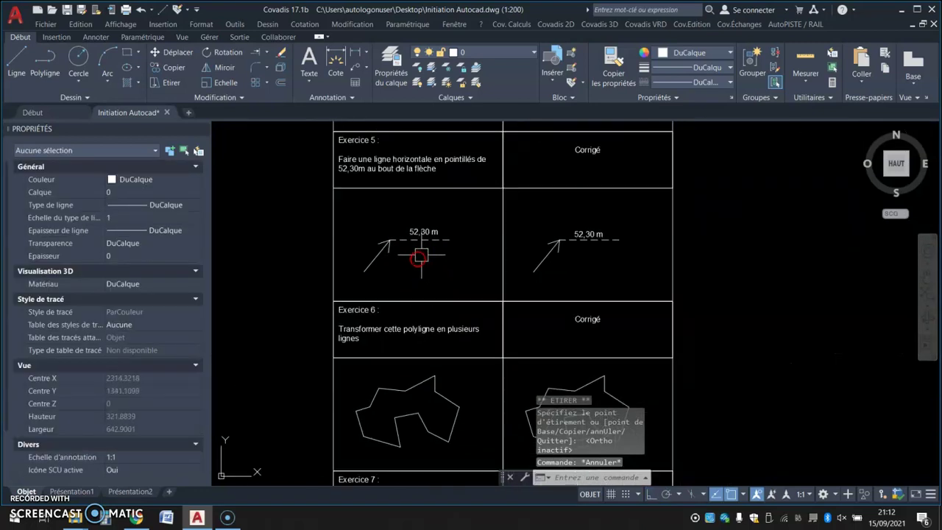
scroll(410, 379, "up", 2)
mouse_move(410, 353)
middle_mouse_down()
mouse_move(410, 267)
mouse_move(446, 220)
middle_mouse_up()
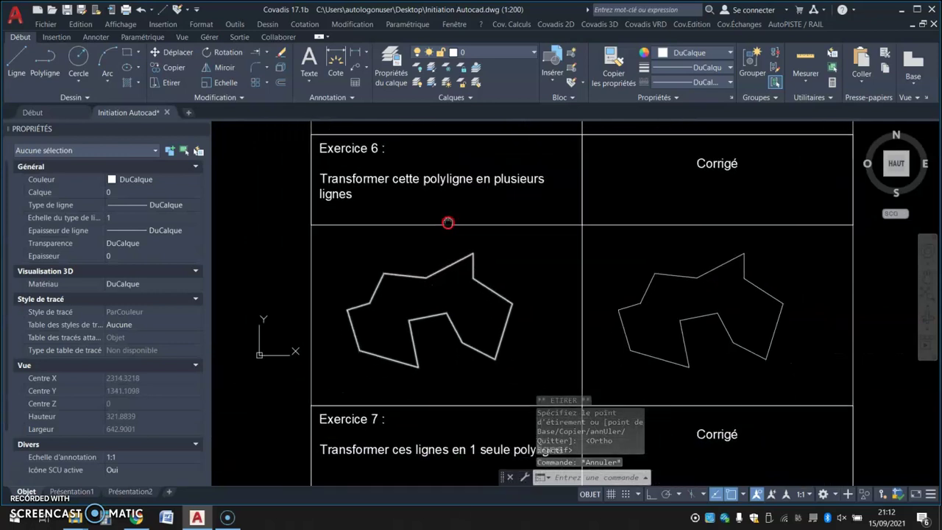
left_click(414, 275)
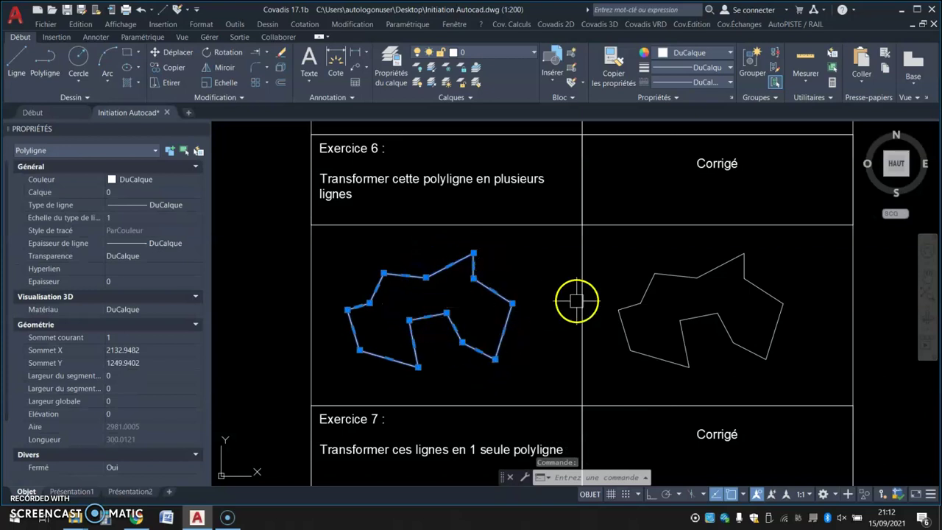
key("Escape")
key("Escape")
left_click(684, 275)
left_click(742, 268)
left_click(776, 318)
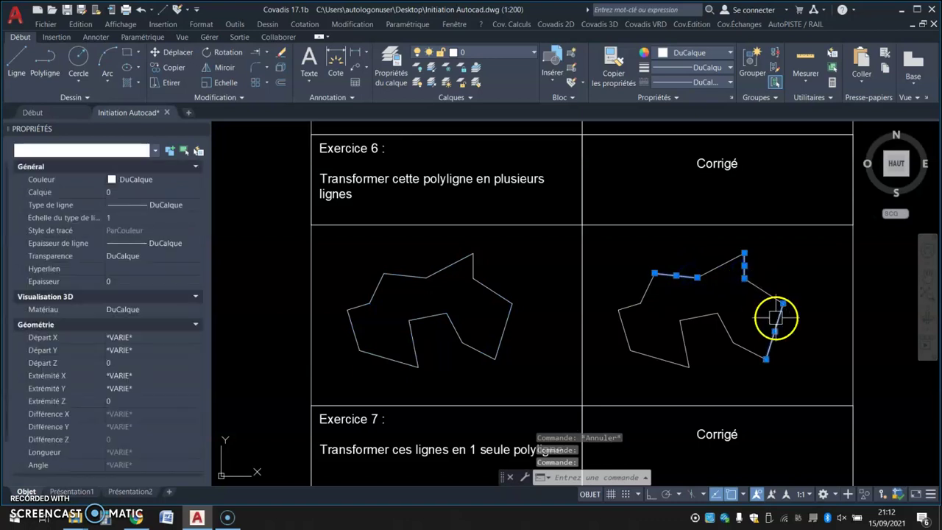
key("Escape")
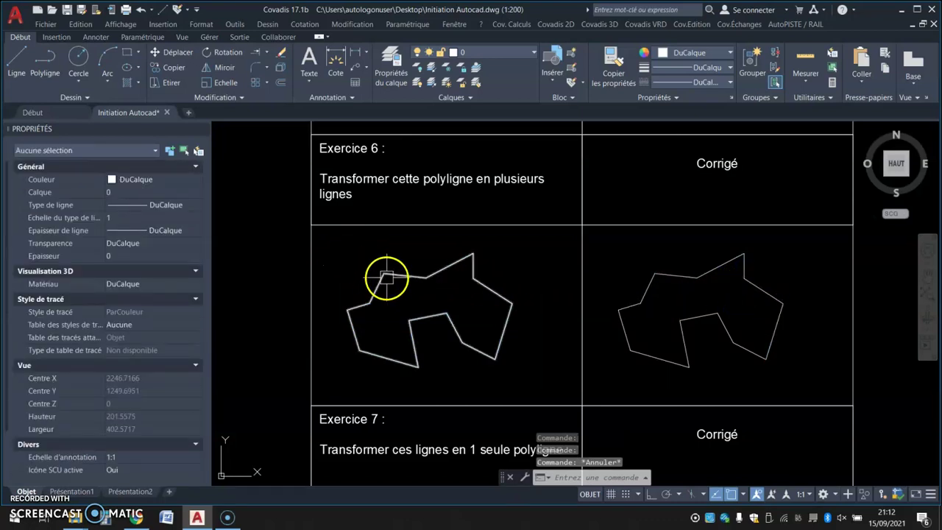
Explode the polyline in Exercice 6 into separate lines and check two of the resulting segments.
left_click(391, 278)
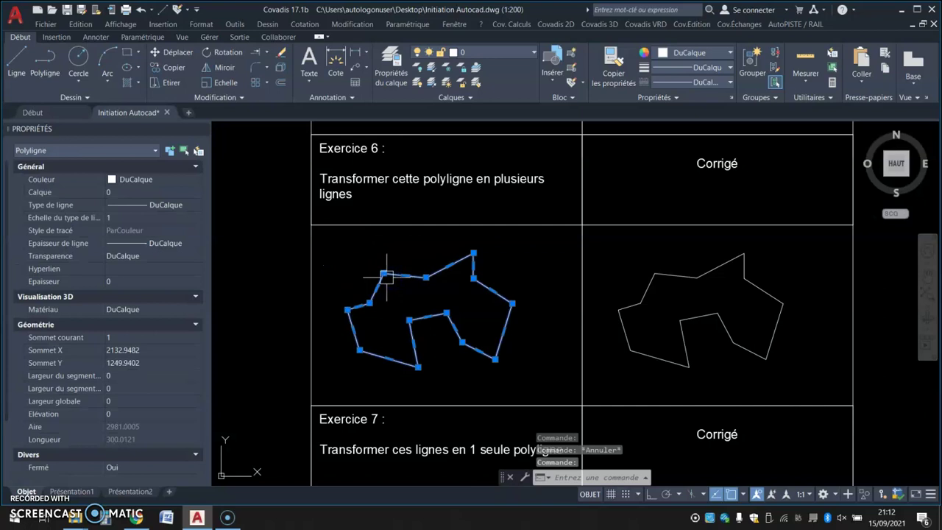
left_click(350, 26)
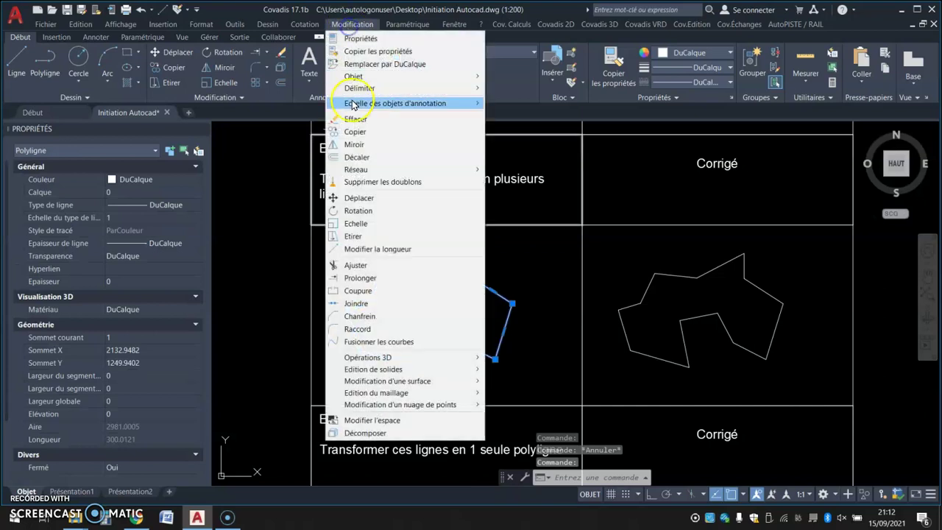
left_click(383, 434)
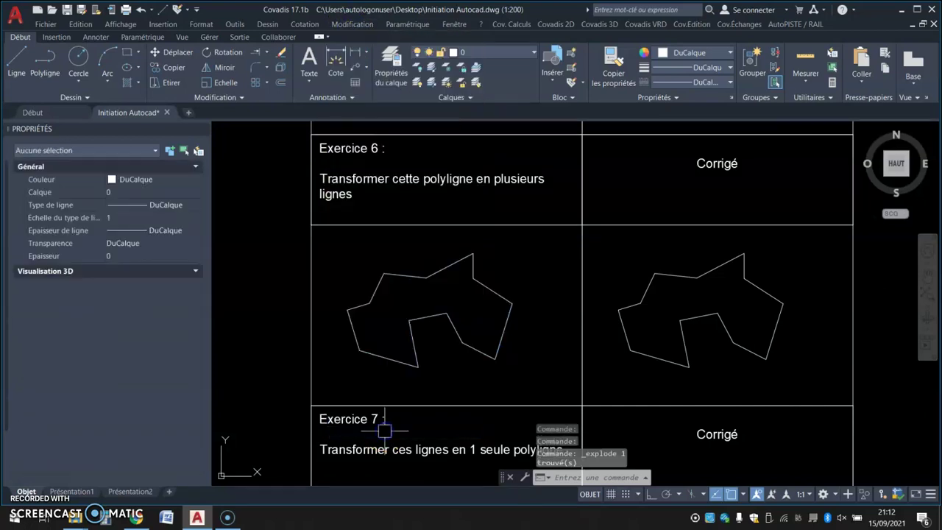
left_click(409, 275)
left_click(436, 321)
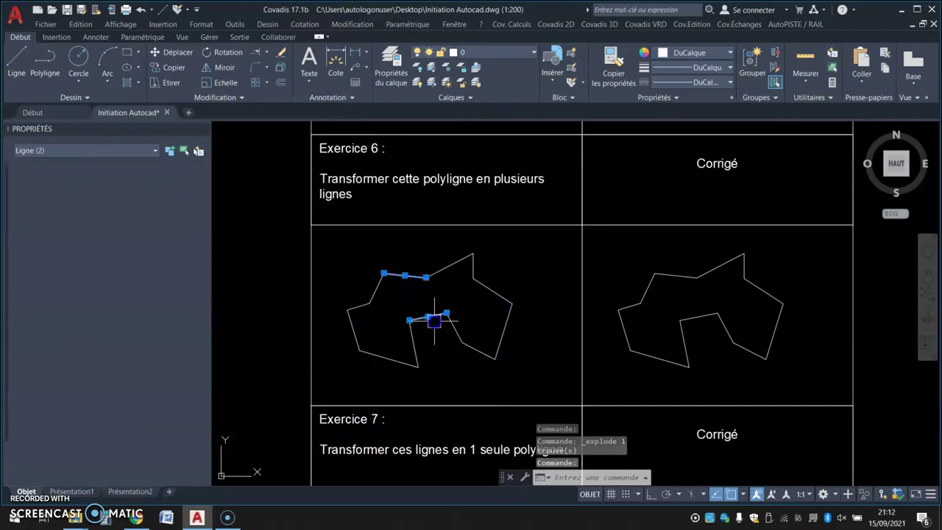
key("Escape")
Check the yellow lines and the green corrected outline in Exercice 7, and join all the yellow lines into one polyline.
mouse_move(460, 342)
middle_mouse_down()
mouse_move(437, 248)
mouse_move(454, 108)
middle_mouse_up()
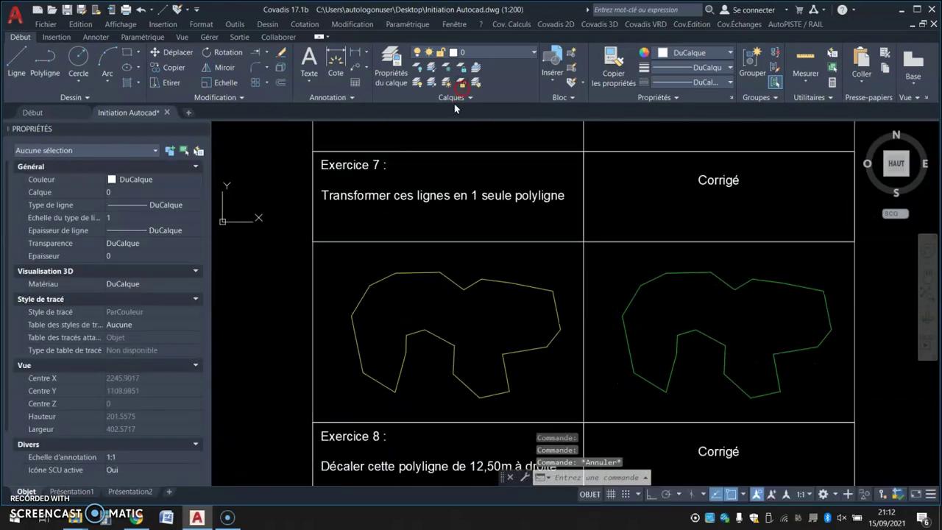
left_click(443, 274)
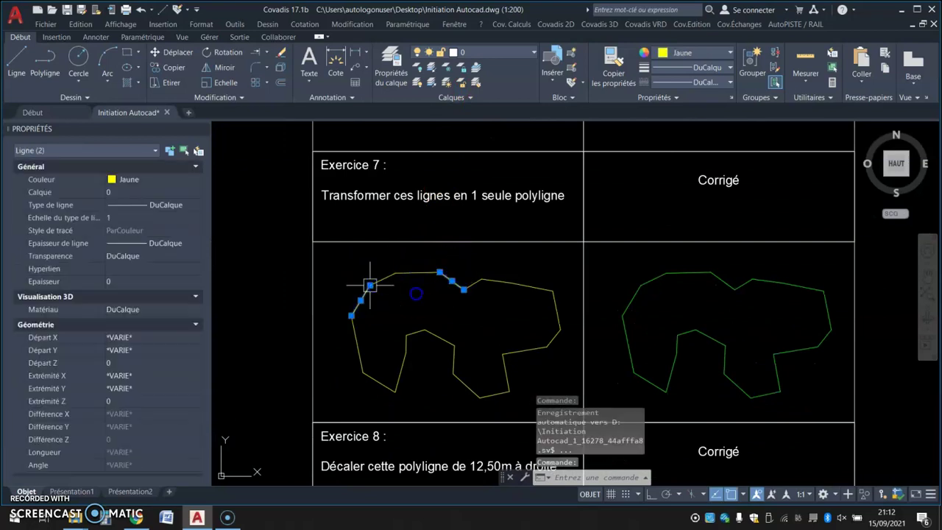
key("Escape")
left_click(686, 274)
key("Escape")
left_click(331, 256)
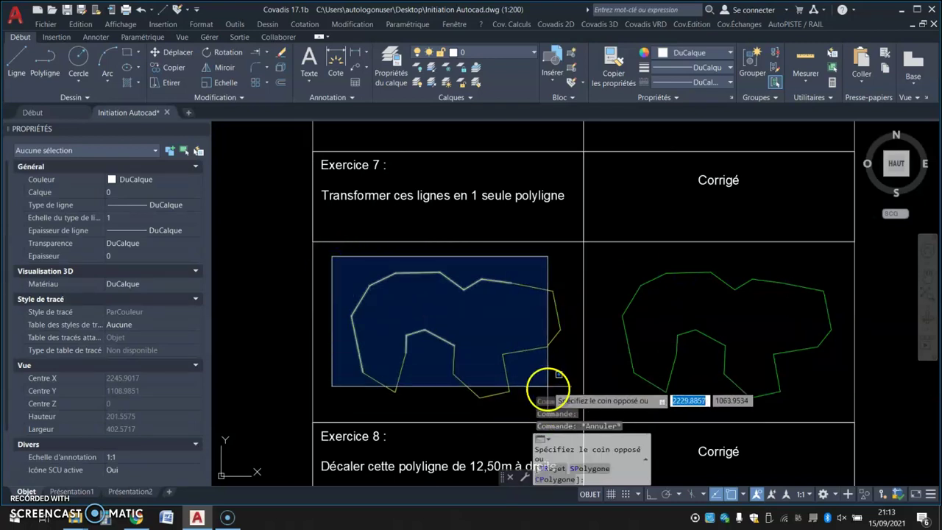
middle_click_drag(497, 351, 441, 272)
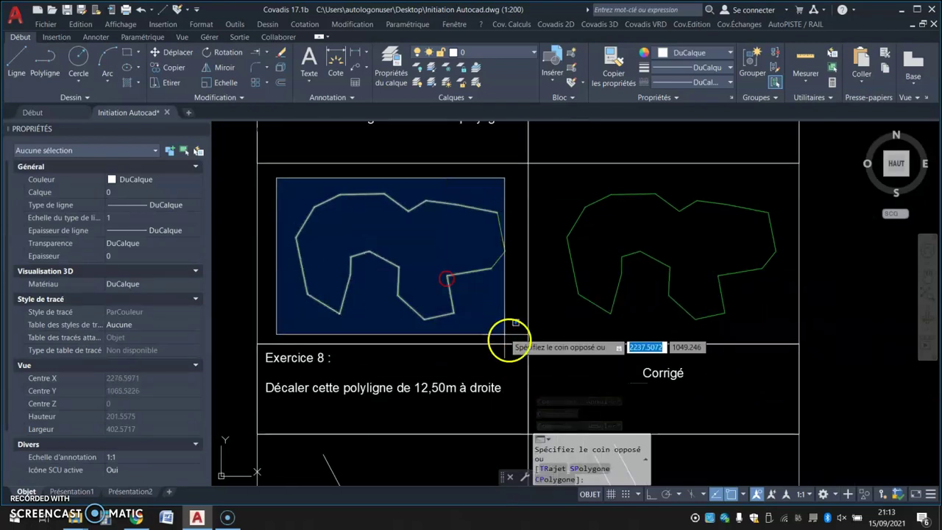
left_click(513, 333)
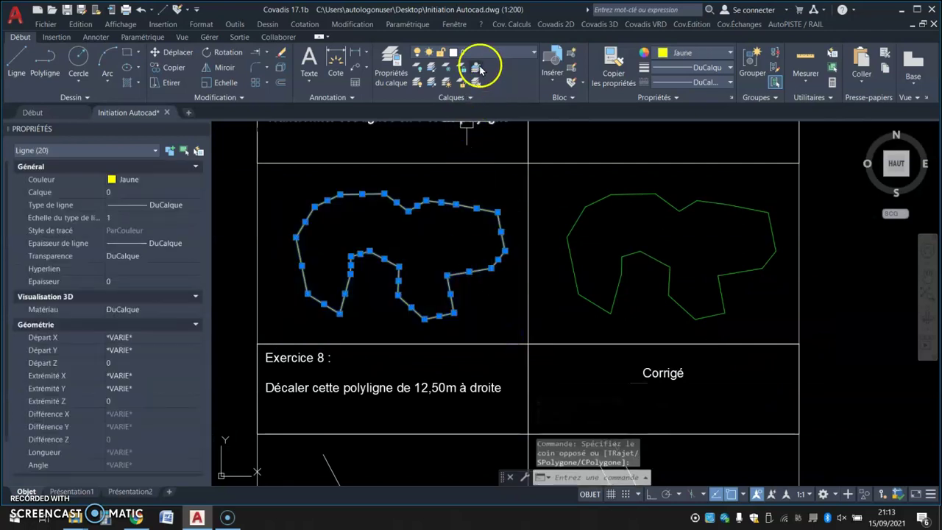
left_click(355, 24)
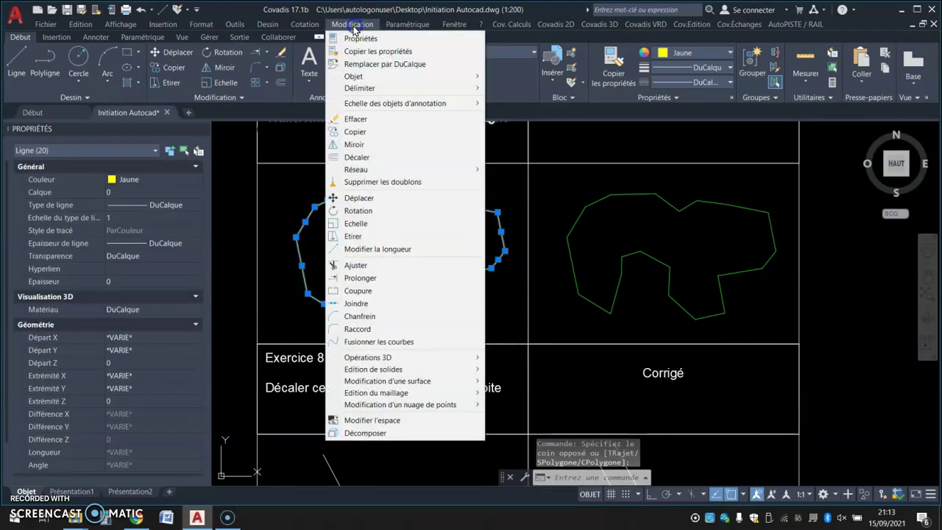
left_click(370, 304)
left_click(404, 197)
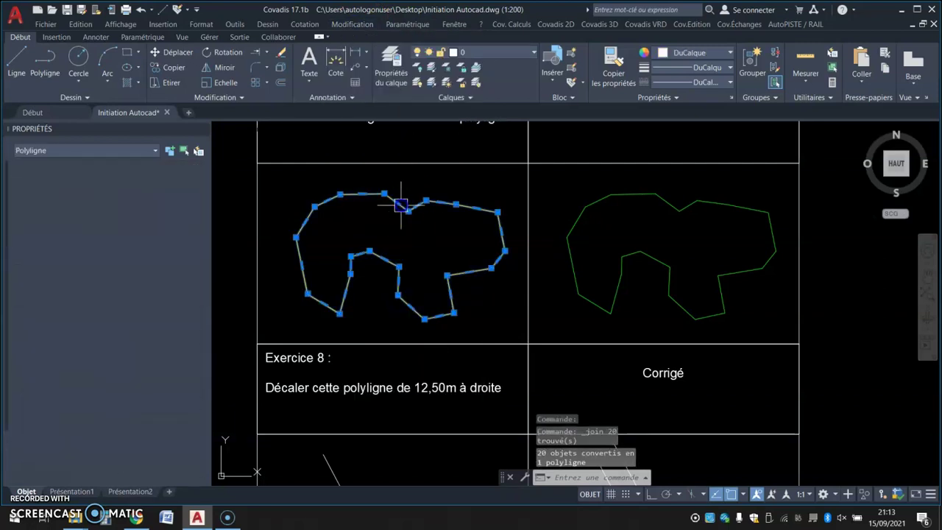
key("Escape")
Offset the zigzag polyline in Exercice 8 by 12.5 to its right side.
mouse_move(399, 391)
middle_mouse_down()
mouse_move(408, 213)
mouse_move(380, 216)
middle_mouse_up()
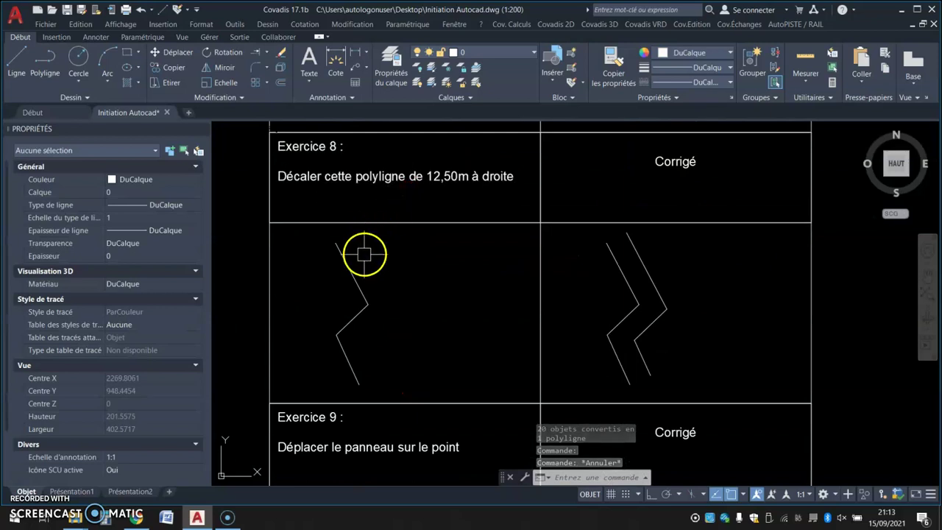
left_click(283, 87)
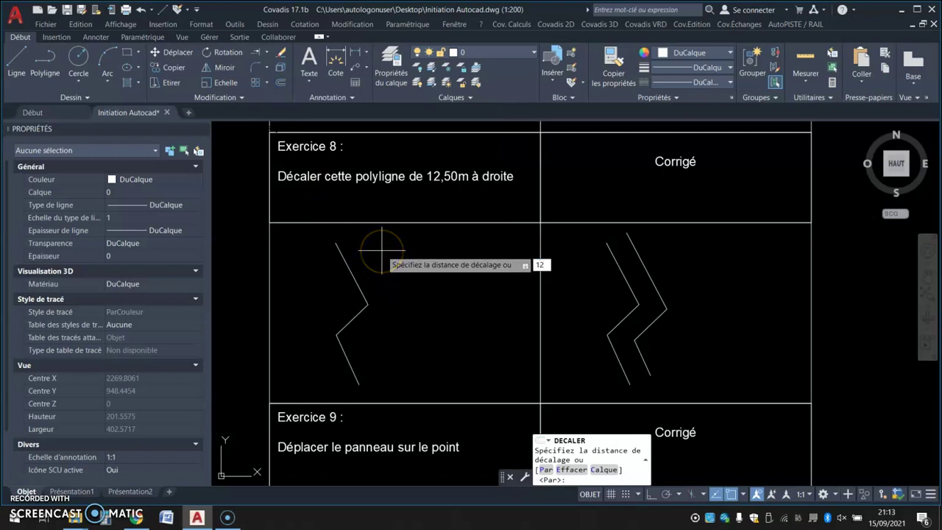
type("12.5")
key("Return")
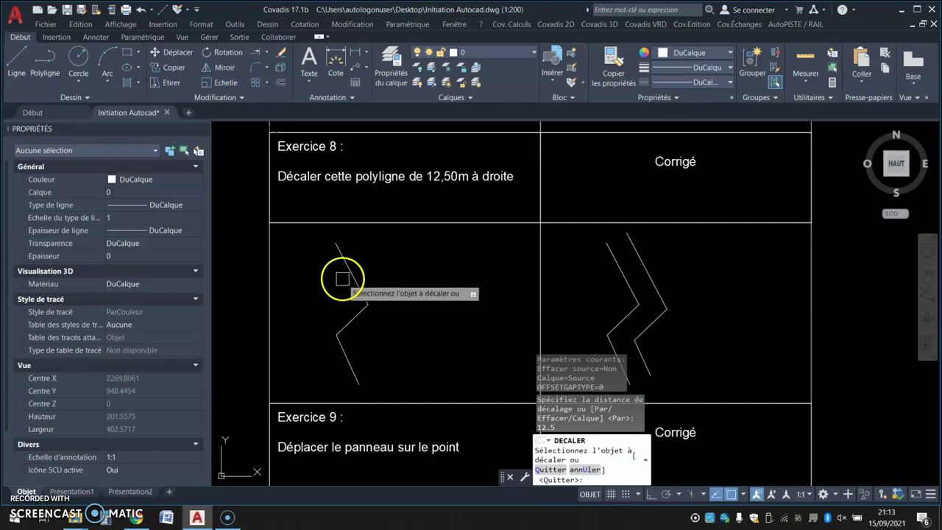
left_click(348, 272)
left_click(367, 269)
key("Escape")
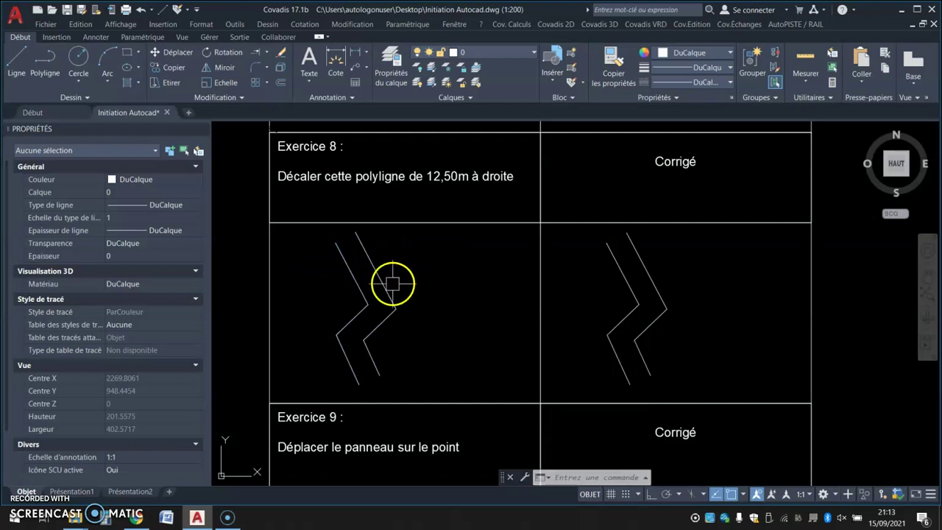
Move the sign in Exercice 9 from the foot of its post onto the marked point.
mouse_move(405, 340)
middle_mouse_down()
mouse_move(374, 122)
mouse_move(383, 90)
middle_mouse_up()
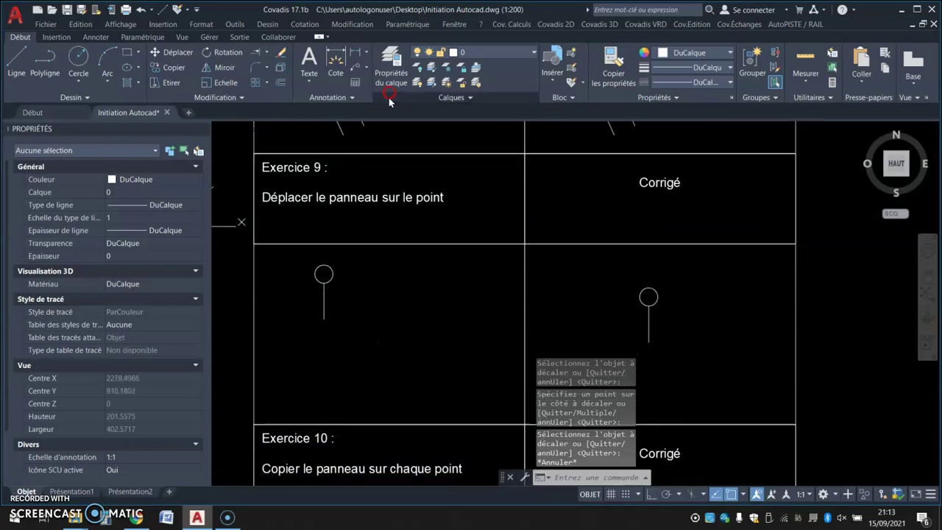
left_click(353, 272)
left_click(306, 296)
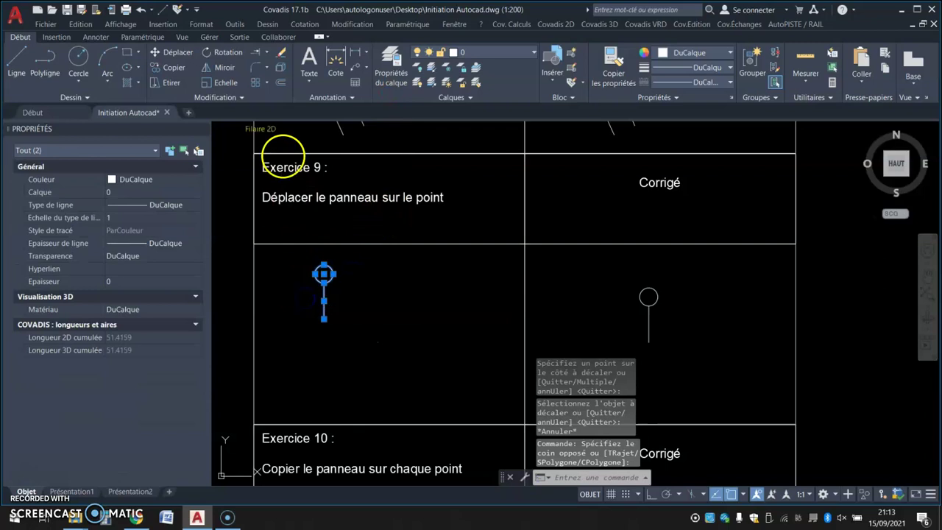
left_click(178, 53)
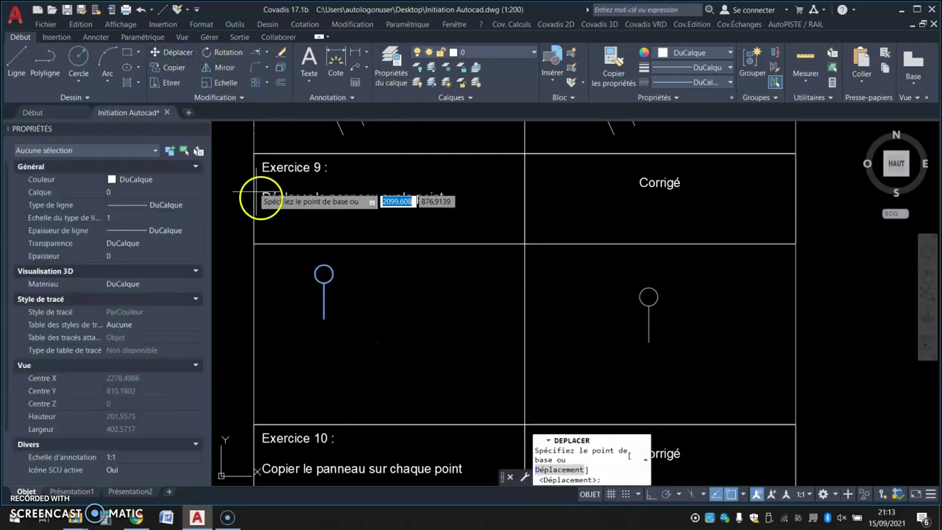
left_click(323, 318)
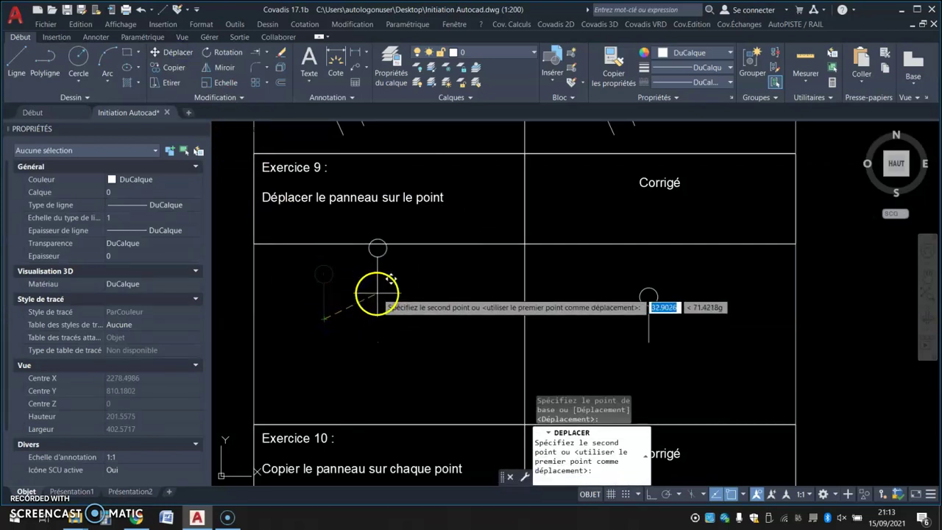
left_click(376, 341)
mouse_move(442, 382)
middle_mouse_down()
mouse_move(439, 301)
mouse_move(467, 107)
middle_mouse_up()
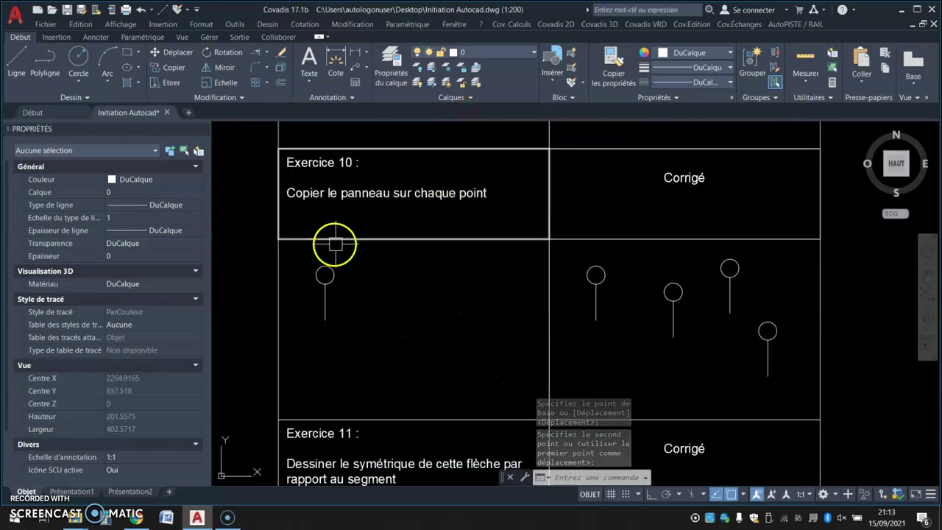
Copy the sign in Exercice 10 from the foot of its post onto each of the three marked points.
left_click(175, 71)
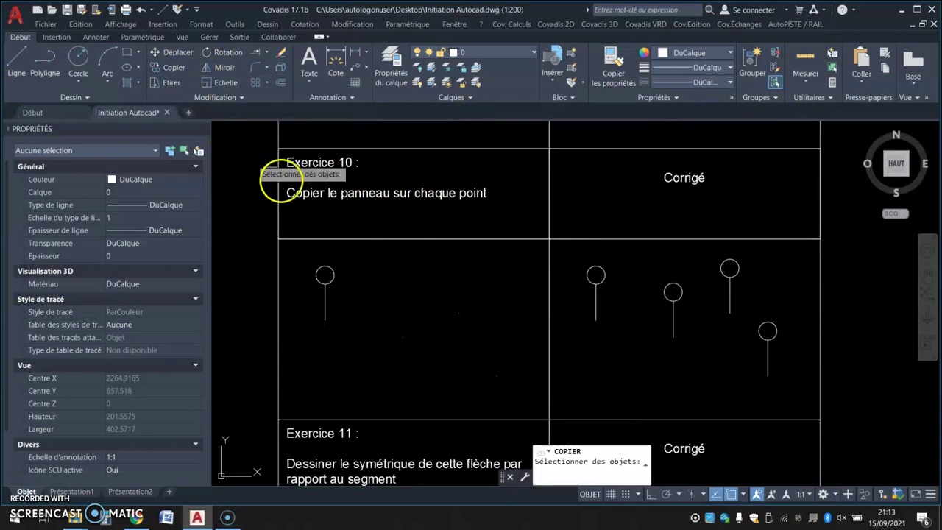
left_click(352, 267)
left_click(315, 312)
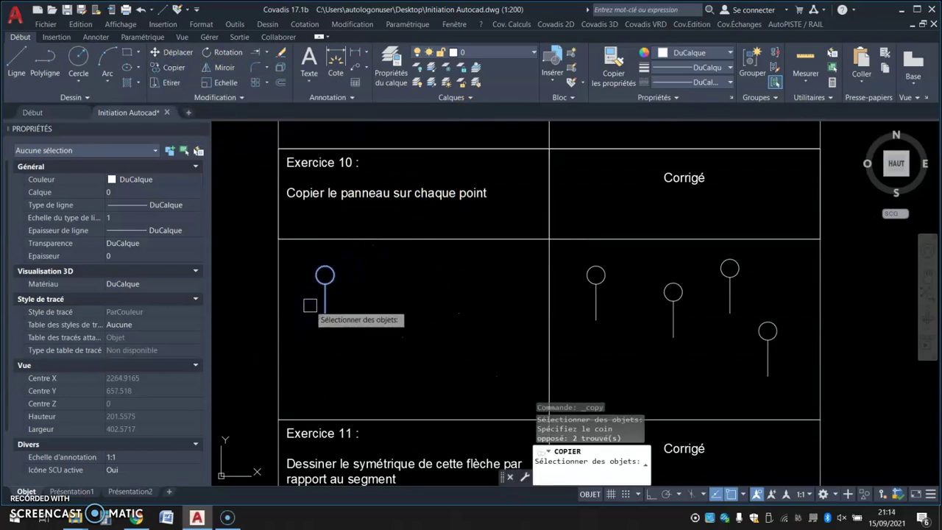
key("Return")
left_click(324, 319)
left_click(402, 336)
left_click(458, 318)
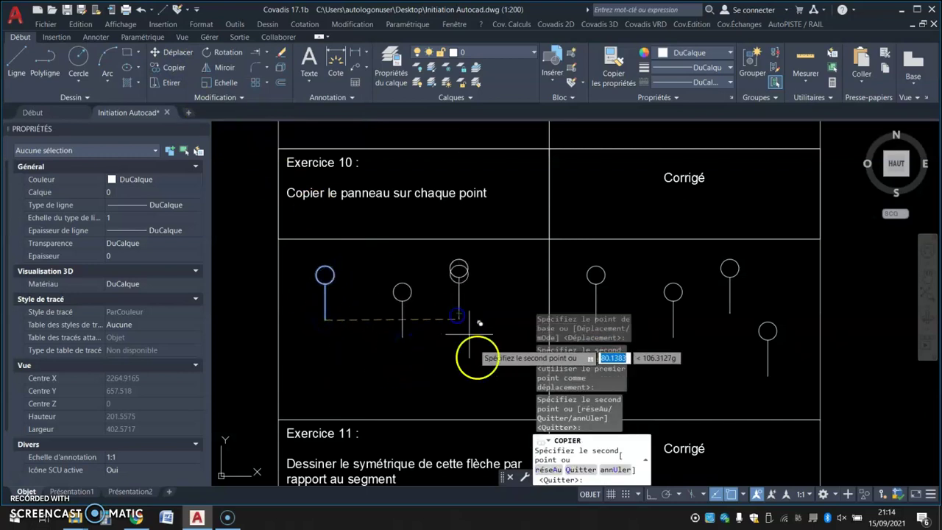
left_click(496, 376)
key("Return")
Mirror the arrow in Exercice 11 across the slanted segment, keeping the original arrow.
mouse_move(447, 381)
middle_mouse_down()
mouse_move(406, 264)
mouse_move(416, 115)
middle_mouse_up()
middle_click_drag(433, 228, 434, 211)
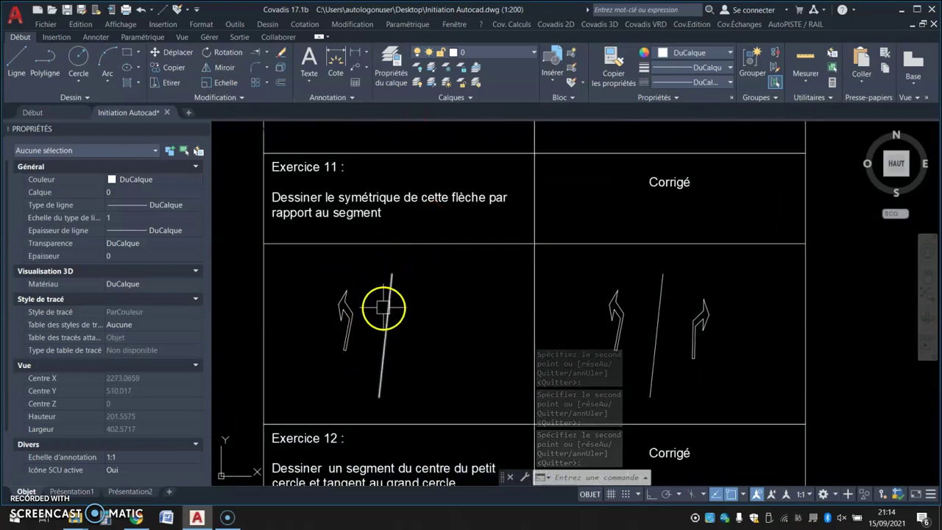
left_click(213, 67)
left_click(308, 265)
left_click(360, 373)
key("Return")
left_click(378, 396)
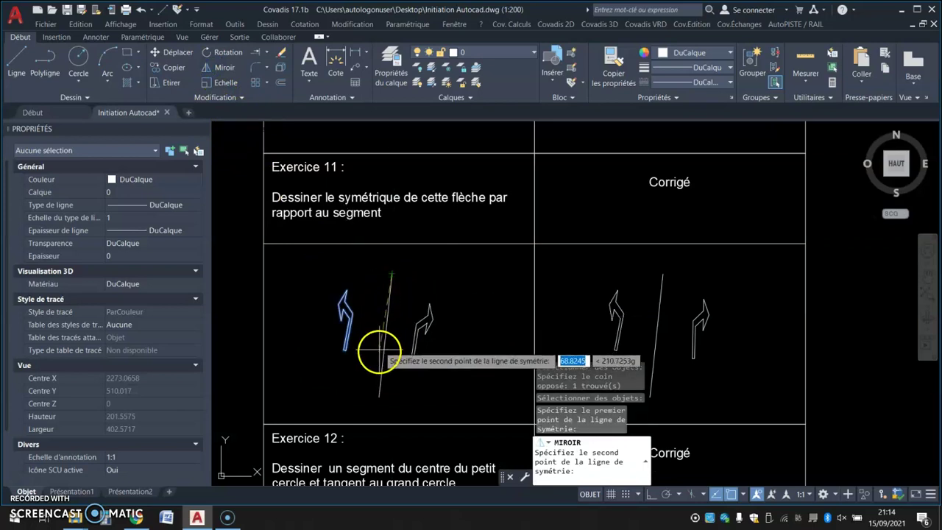
left_click(379, 396)
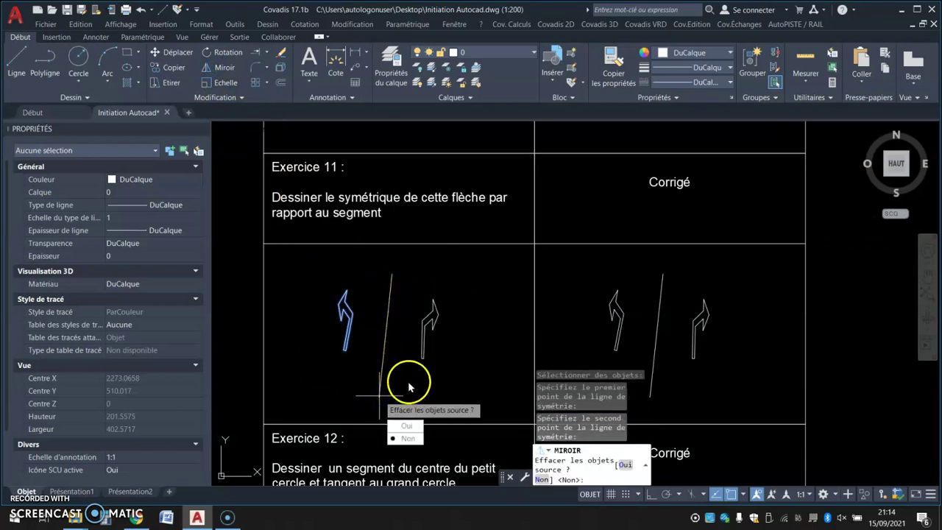
key("Return")
Draw a line in Exercice 12 from near the small circle's centre to a tangent point on the large circle, and check its length.
middle_click_drag(415, 437, 426, 141)
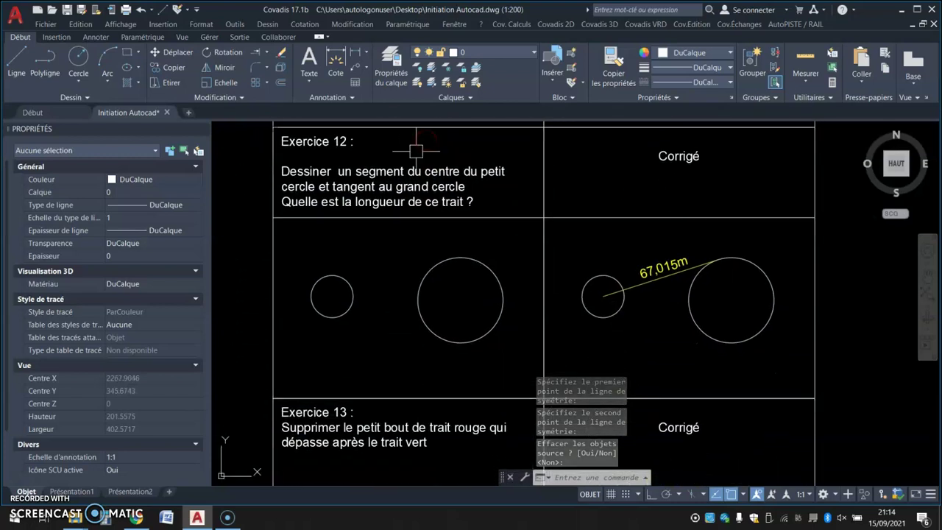
left_click(17, 52)
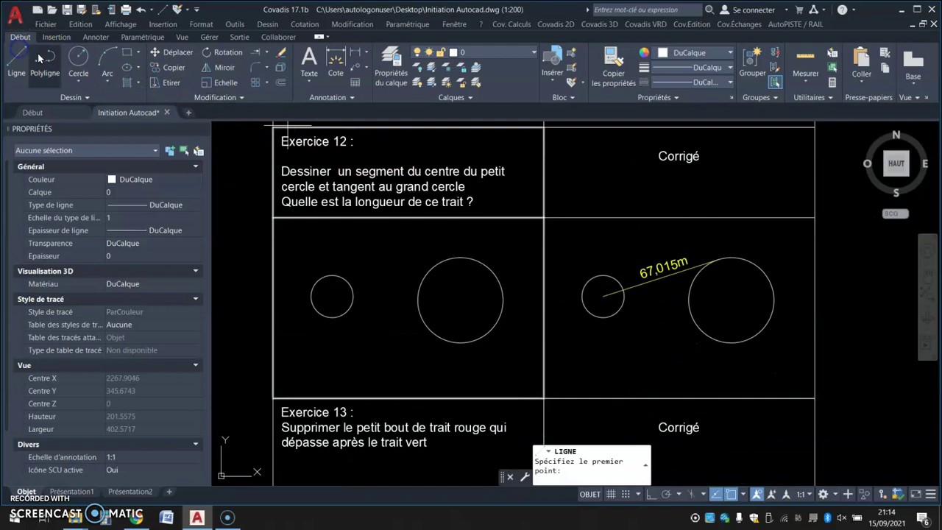
left_click(333, 294)
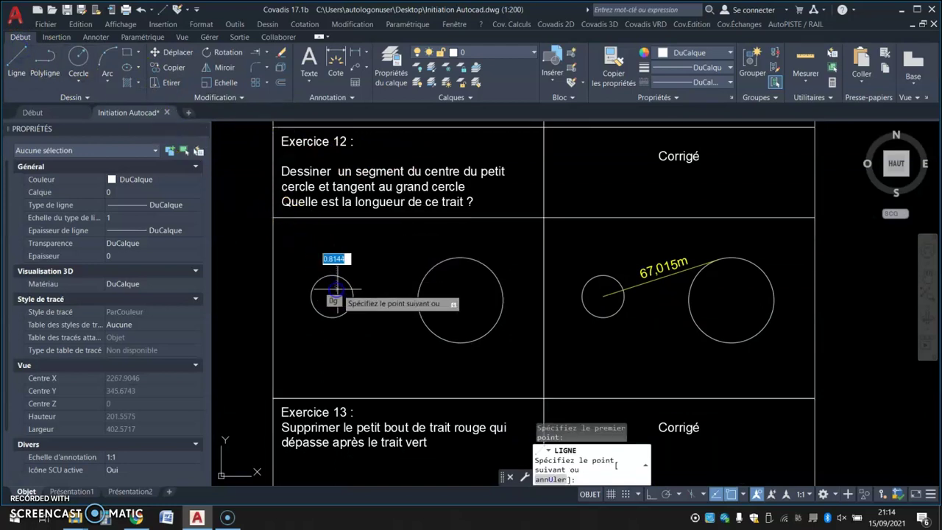
right_click(429, 254, "shift")
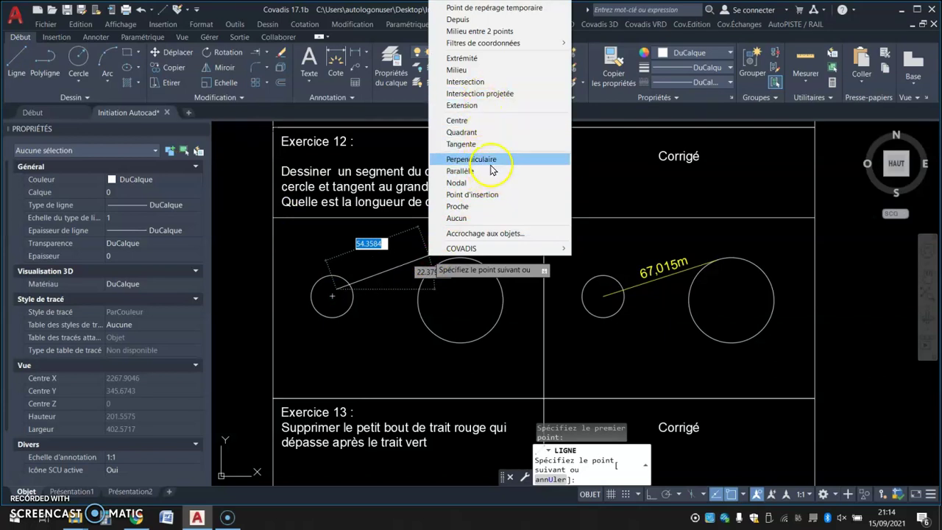
left_click(464, 144)
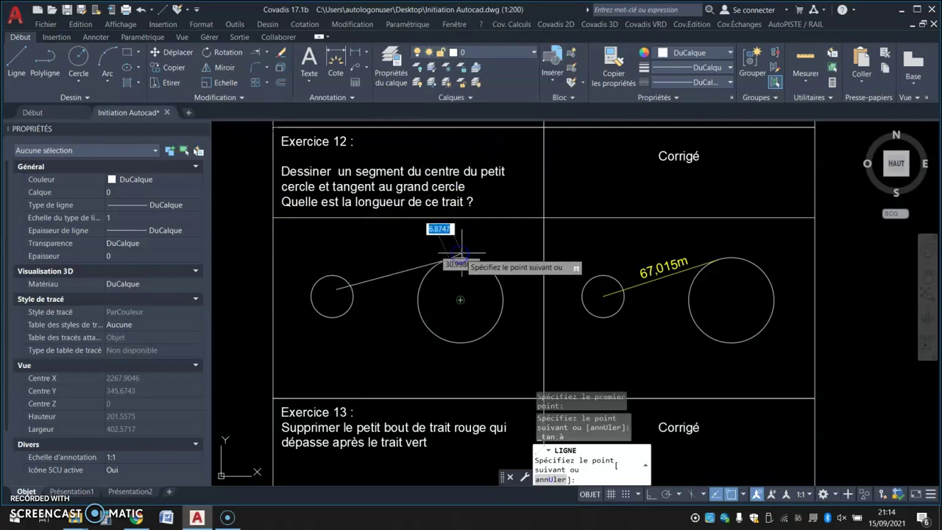
left_click(456, 254)
key("Return")
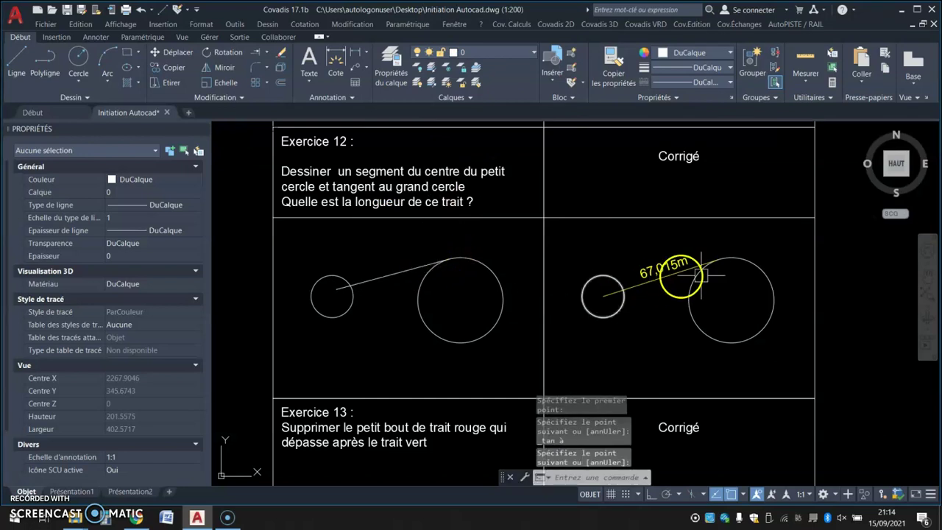
left_click(383, 275)
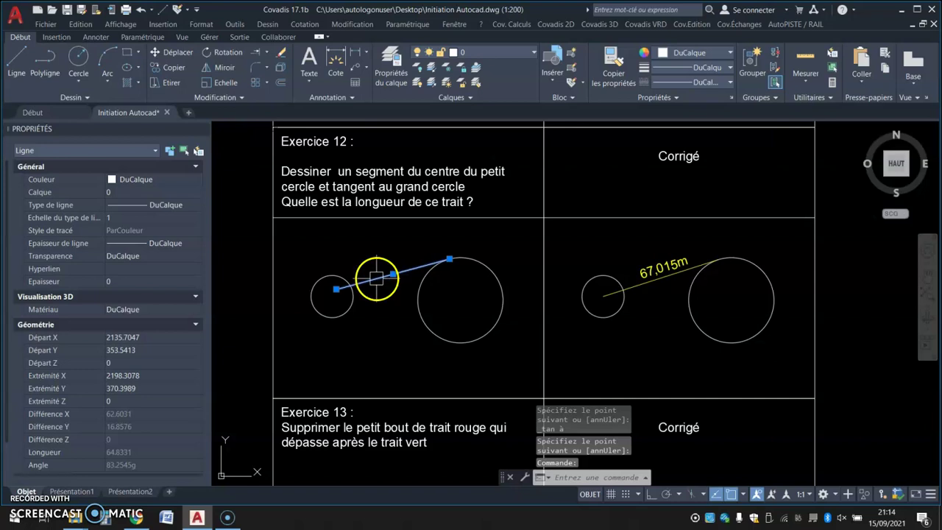
scroll(103, 309, "down", 2)
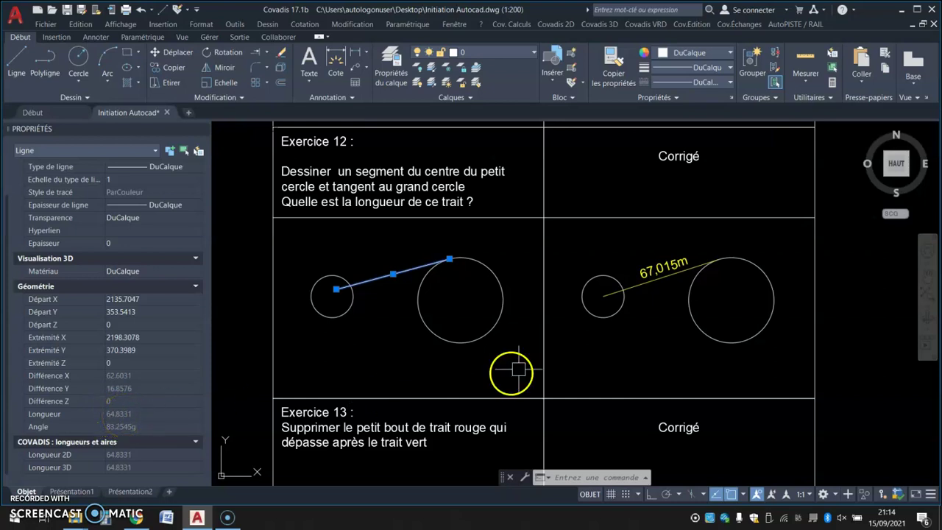
key("Escape")
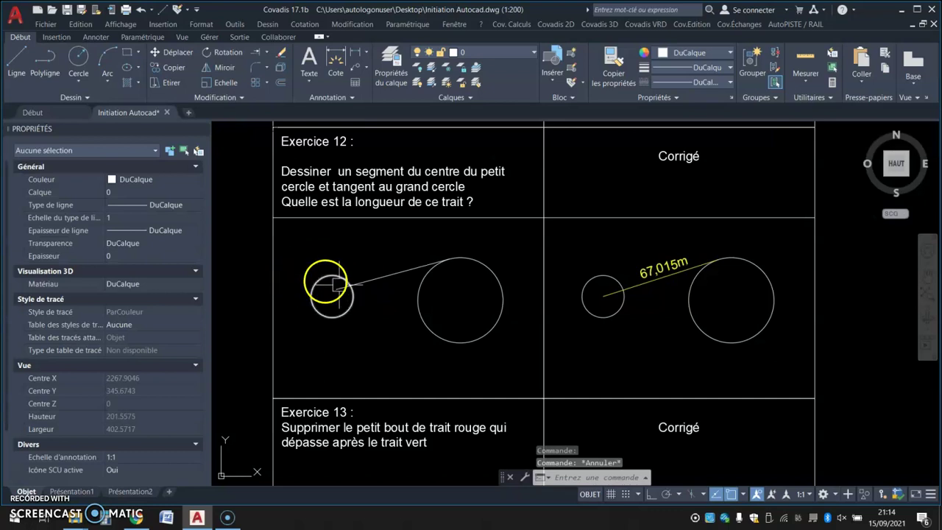
Snap the start of the tangent line in Exercice 12 onto the small circle's centre and check the line's length.
left_click(361, 282)
left_click(336, 288)
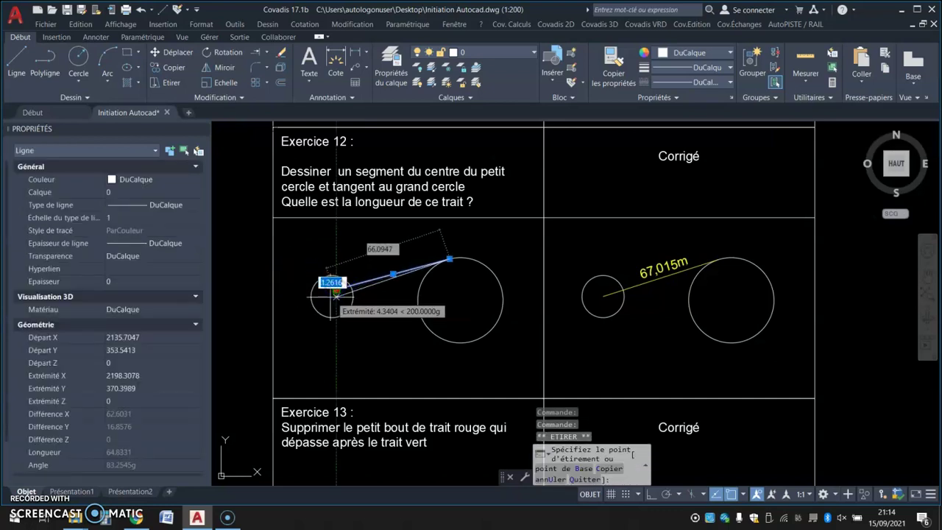
right_click(329, 297, "shift")
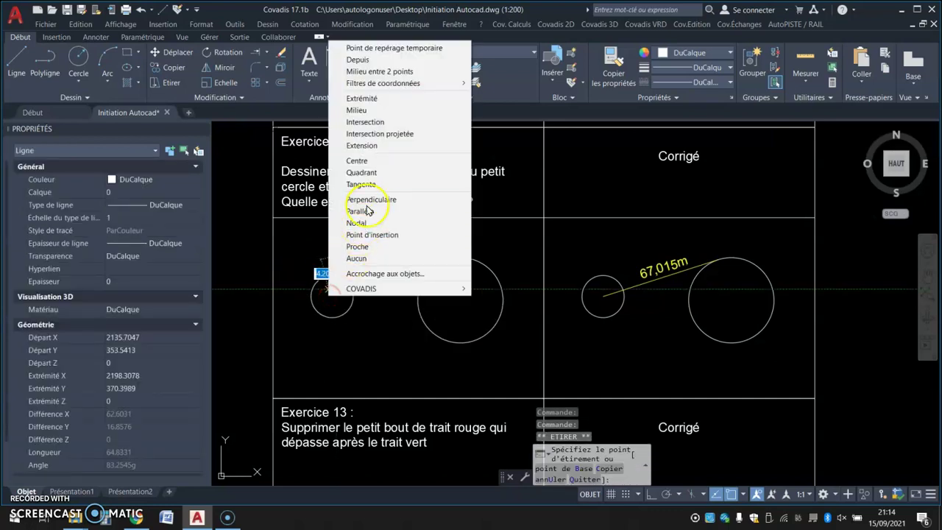
left_click(357, 160)
left_click(333, 297)
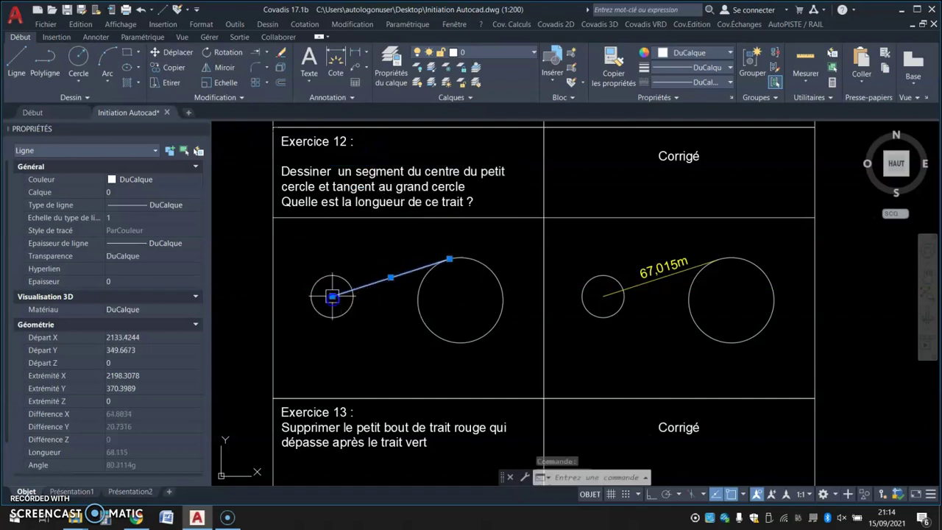
key("Escape")
left_click(379, 277)
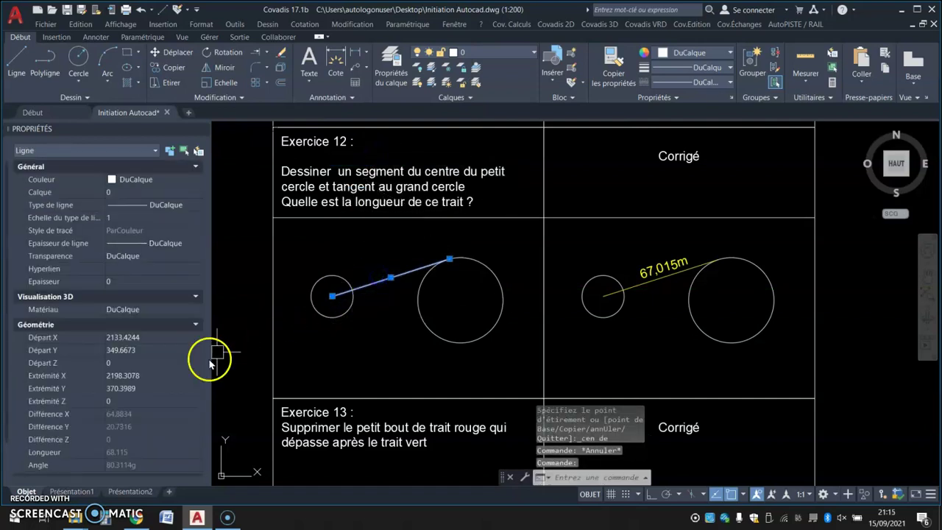
scroll(136, 421, "down", 2)
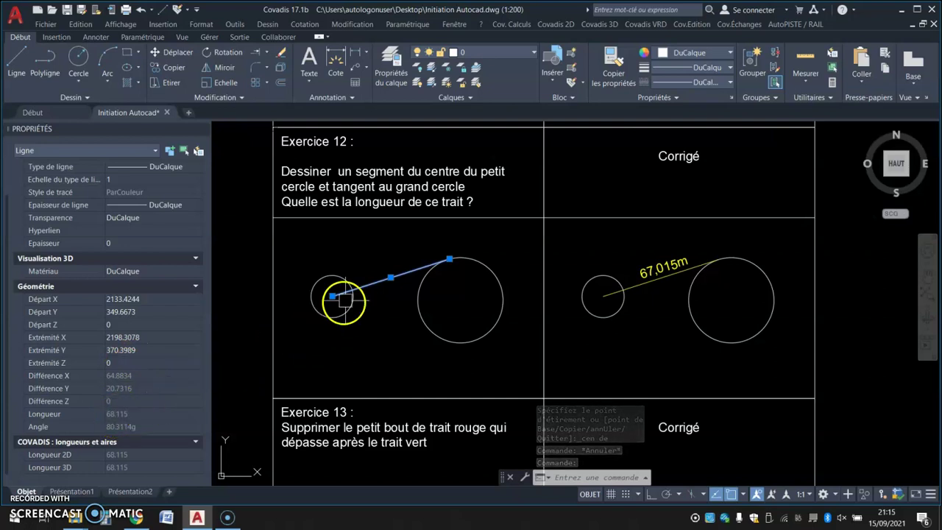
key("Escape")
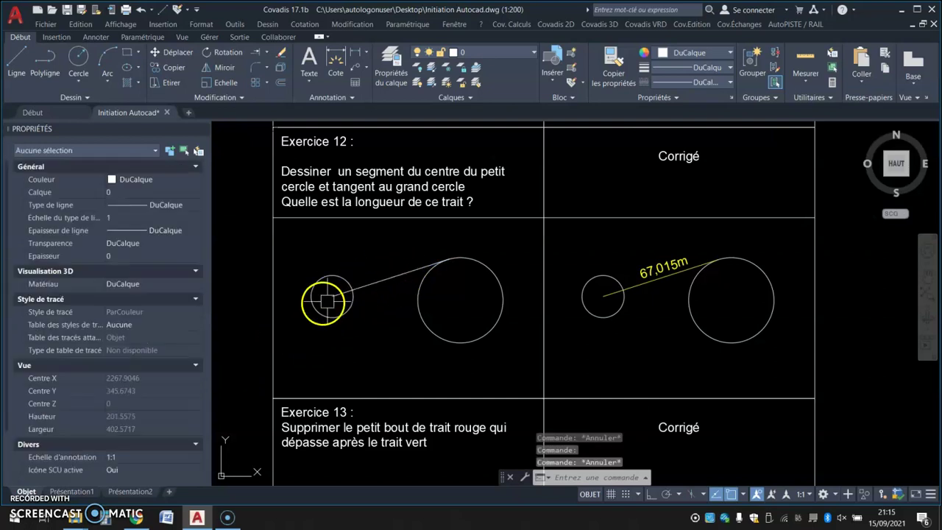
scroll(327, 300, "up", 4)
left_click(464, 255)
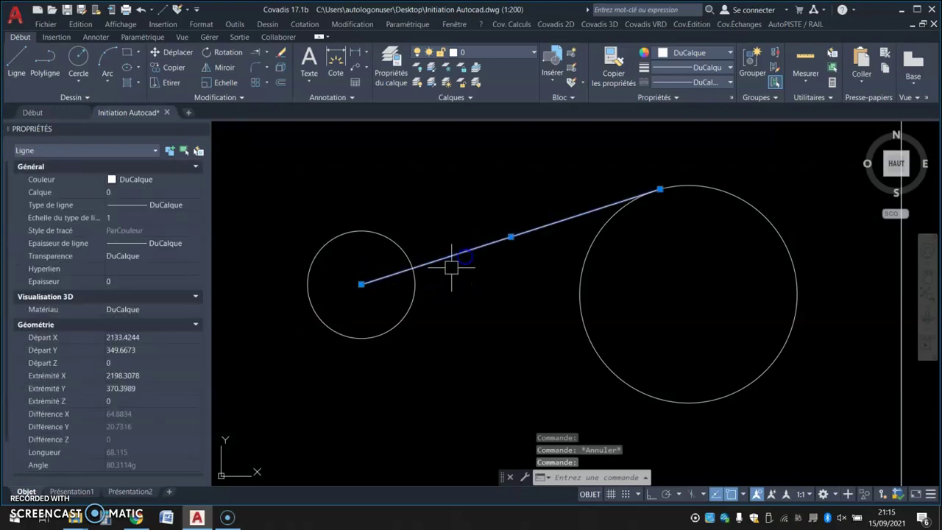
key("Escape")
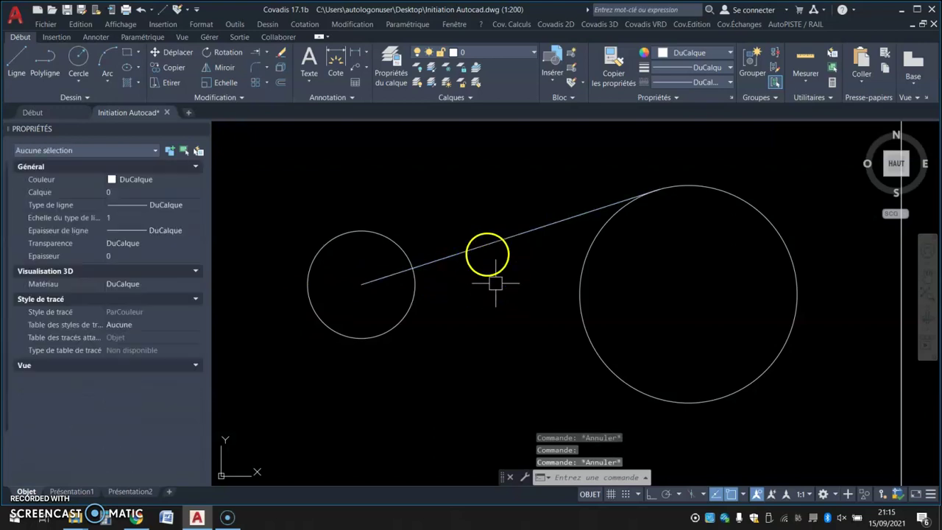
Trim off the short end of the red line that extends past the green line in Exercice 13.
scroll(484, 262, "down", 6)
middle_click_drag(510, 315, 473, 261)
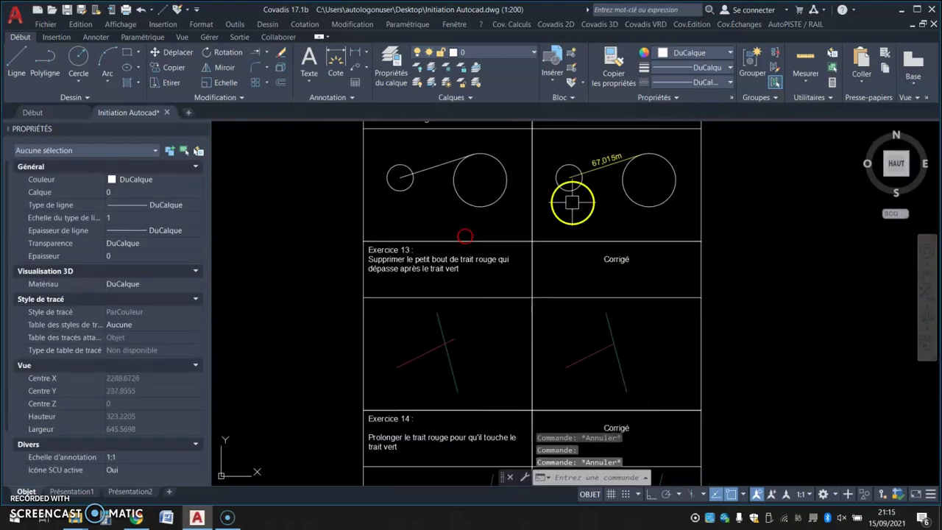
mouse_move(479, 295)
middle_mouse_down()
mouse_move(422, 214)
mouse_move(410, 214)
middle_mouse_up()
scroll(436, 294, "up", 2)
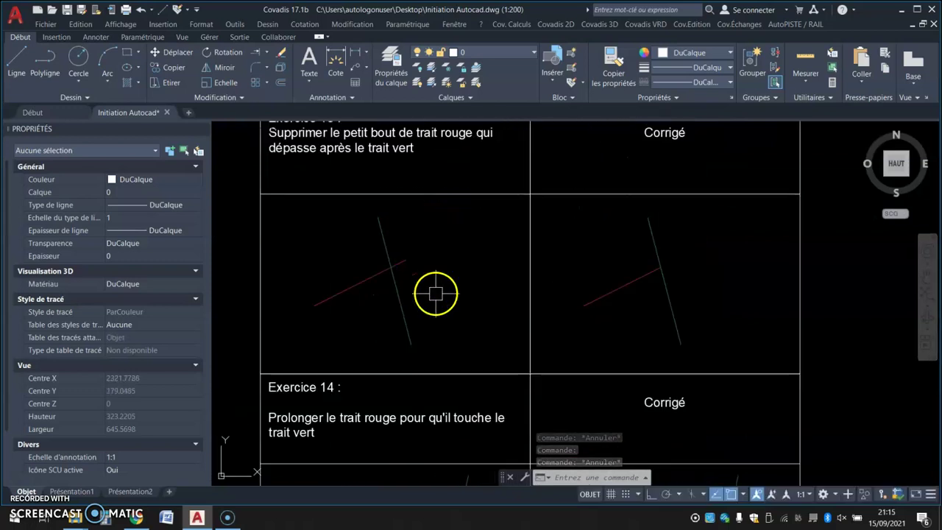
middle_click_drag(414, 258, 425, 267)
scroll(410, 260, "up", 2)
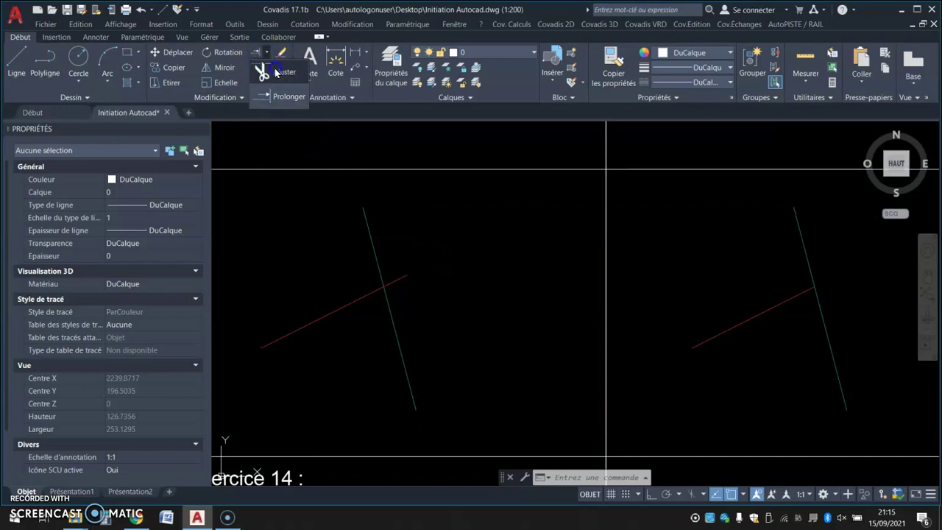
left_click(276, 71)
scroll(404, 276, "down", 2)
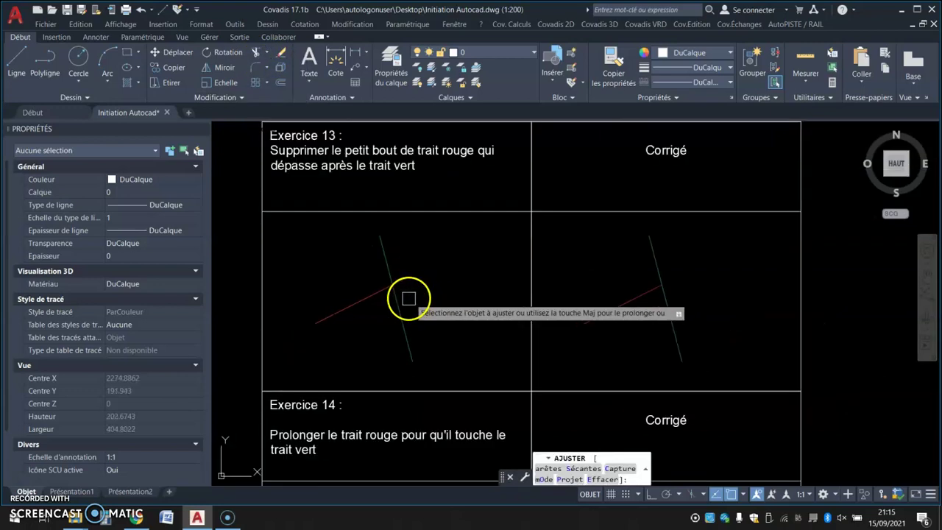
left_click(404, 281)
Extend the red line in Exercice 14 until it touches the green line.
mouse_move(445, 399)
middle_mouse_down()
mouse_move(437, 211)
mouse_move(446, 126)
mouse_move(440, 179)
middle_mouse_up()
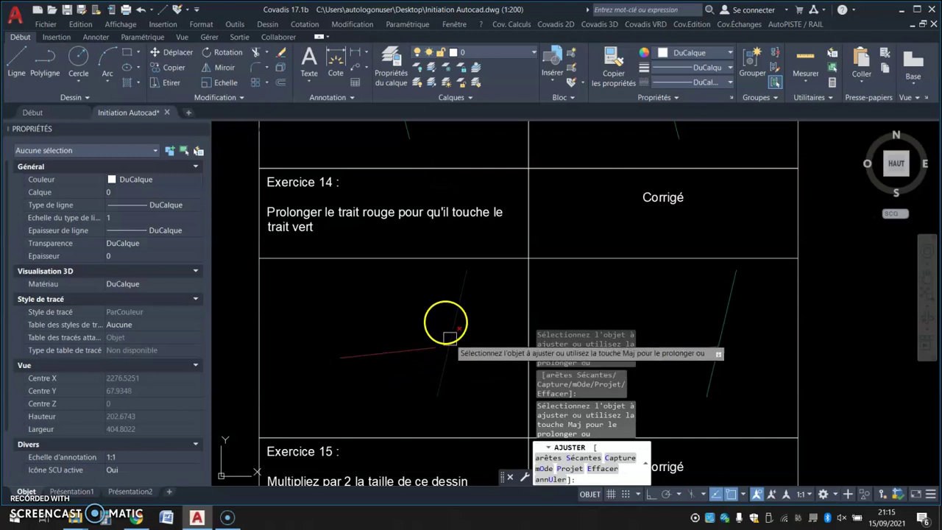
left_click(286, 96)
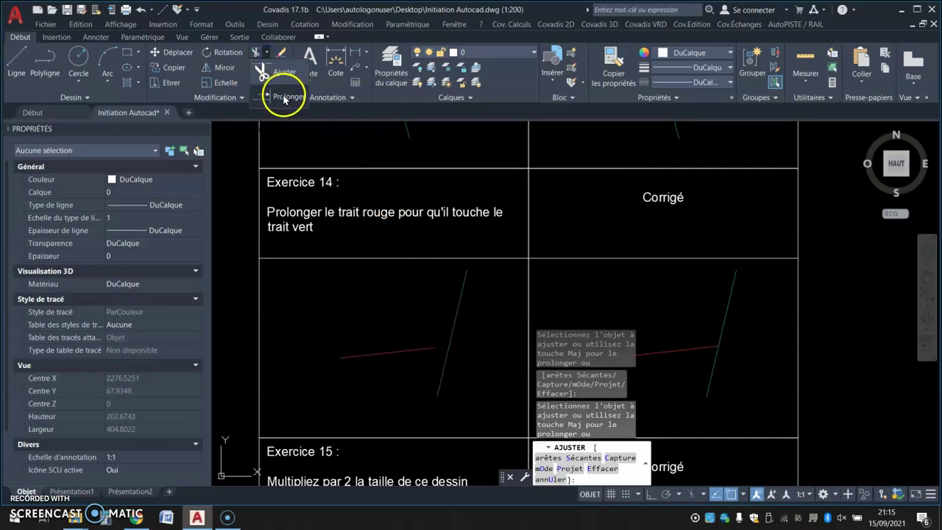
left_click(424, 346)
Scale the cross in Exercice 15 by a factor of 2 from a base point near its centre.
mouse_move(479, 400)
middle_mouse_down()
mouse_move(443, 227)
mouse_move(465, 126)
middle_mouse_up()
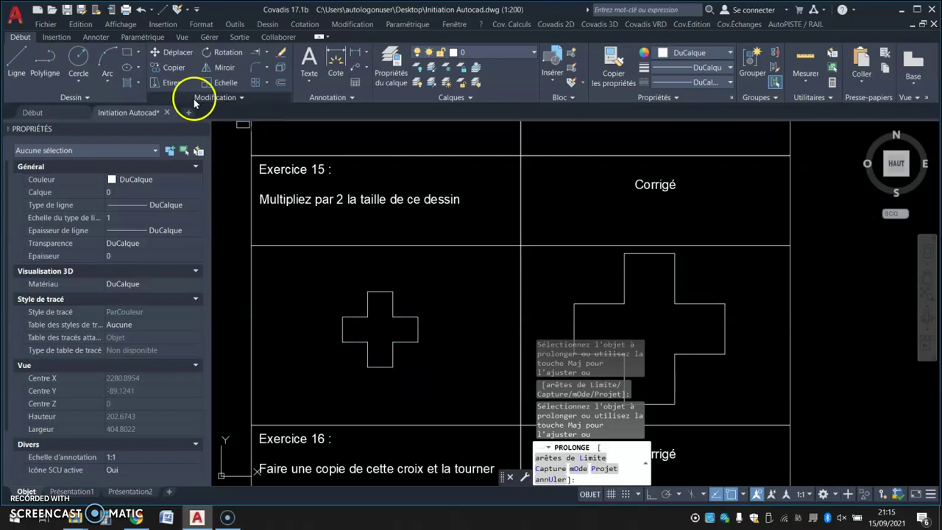
left_click(214, 79)
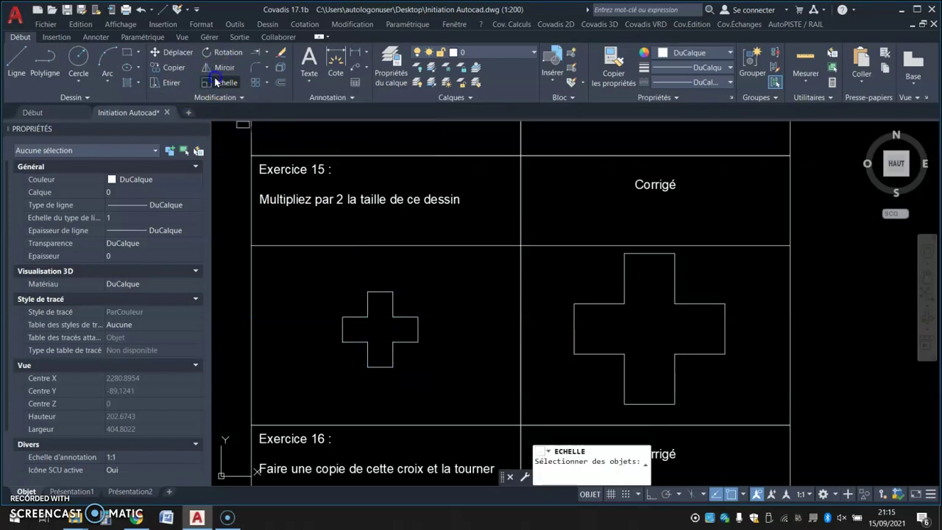
left_click(384, 288)
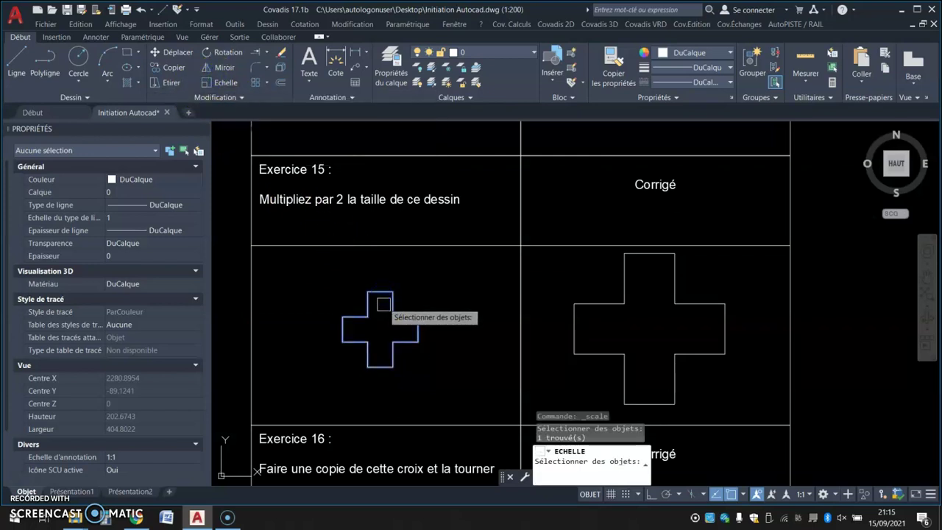
key("Return")
left_click(377, 329)
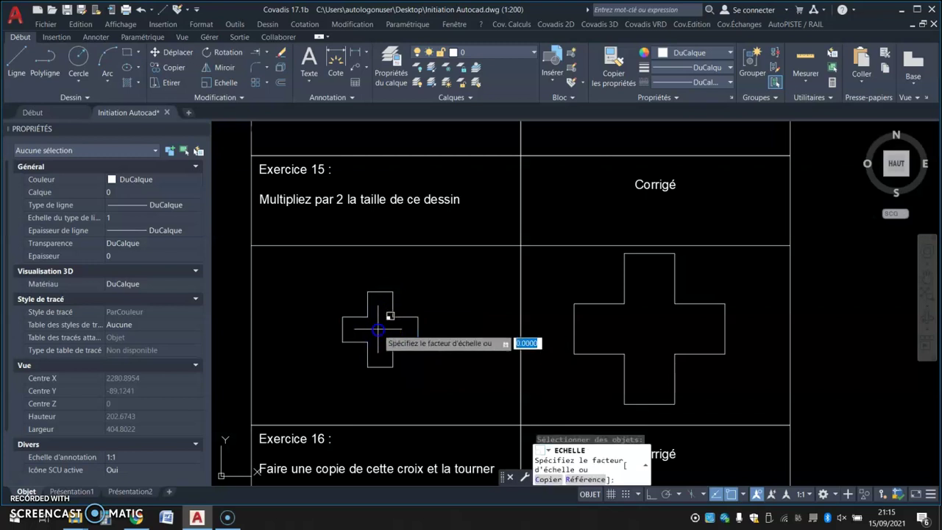
type("2")
key("Return")
Copy the red cross in Exercice 16 from its centre to the empty space on its right within the same cell.
mouse_move(435, 374)
middle_mouse_down()
mouse_move(420, 273)
mouse_move(434, 86)
middle_mouse_up()
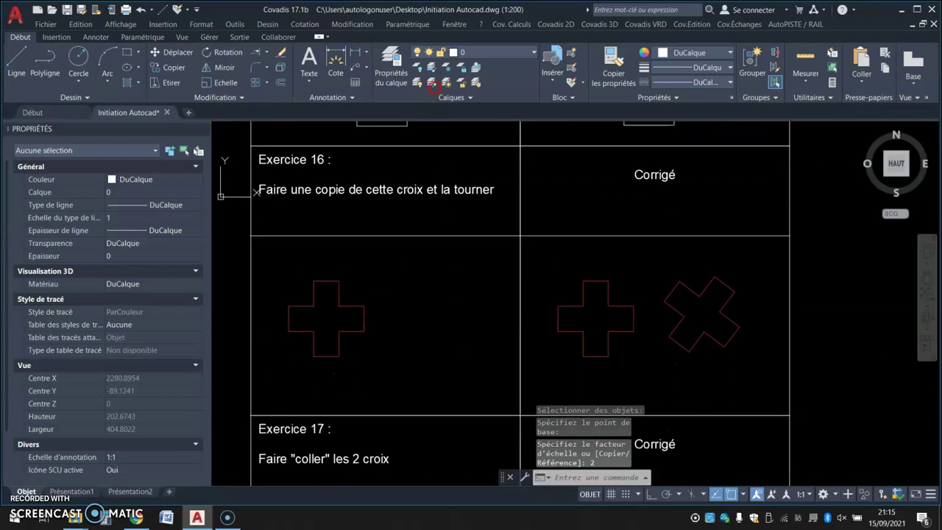
left_click(166, 65)
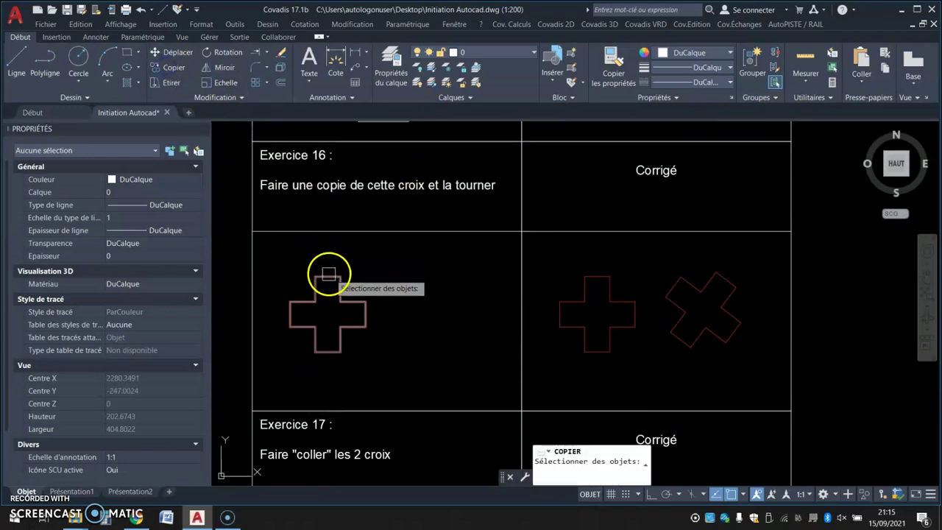
left_click(337, 279)
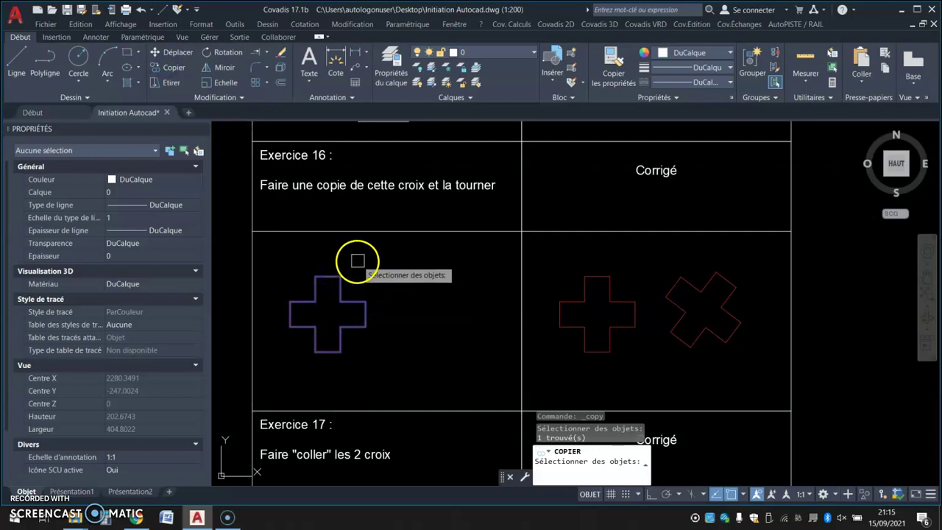
key("Return")
left_click(328, 310)
left_click(431, 312)
left_click(415, 280)
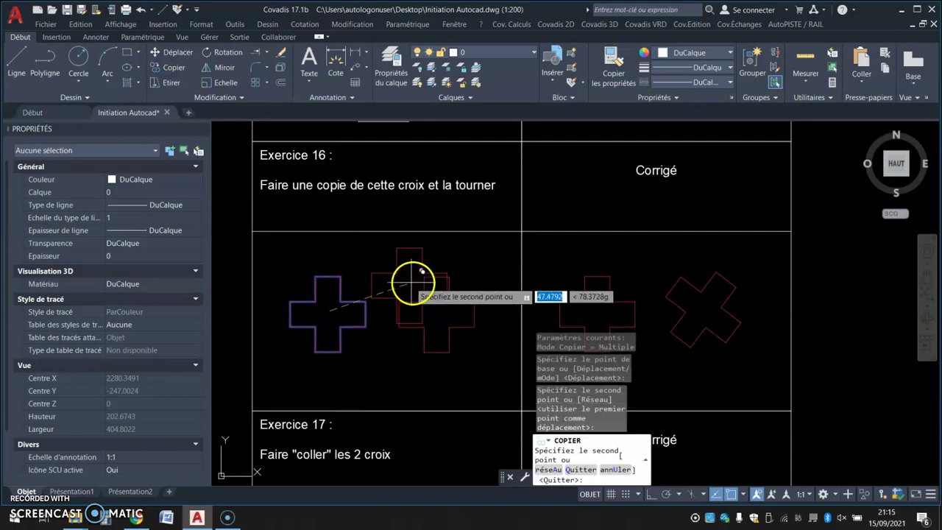
key("Return")
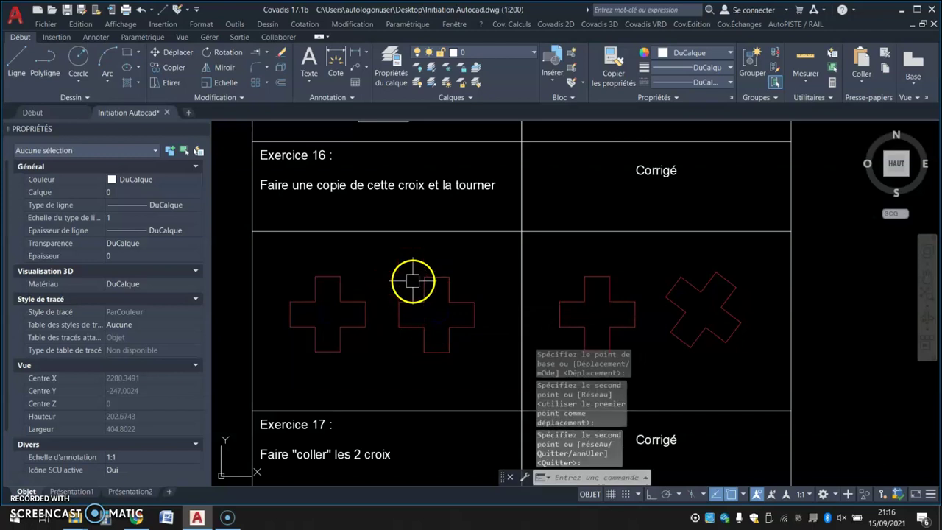
Rotate the copied cross in Exercice 16 about its centre by about 131 gradians.
left_click(230, 64)
left_click(435, 277)
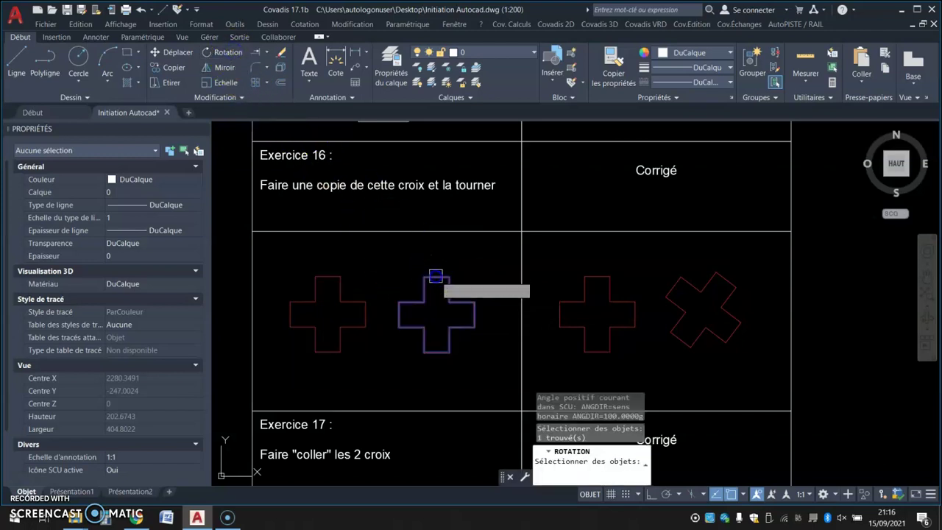
key("Return")
left_click(436, 313)
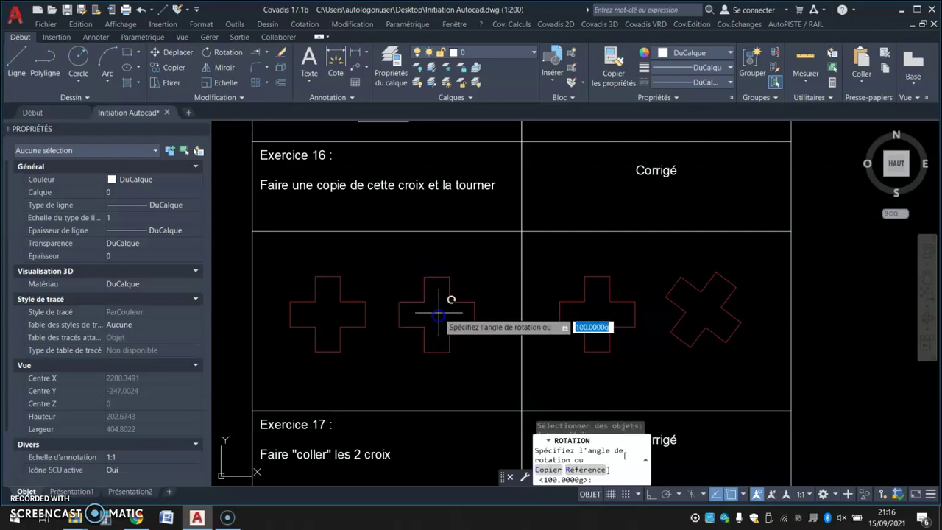
left_click(457, 277)
Move the green cross in Exercice 17 so its left arm's lower corner meets the lower corner of the red cross's right arm.
middle_click_drag(404, 372, 394, 118)
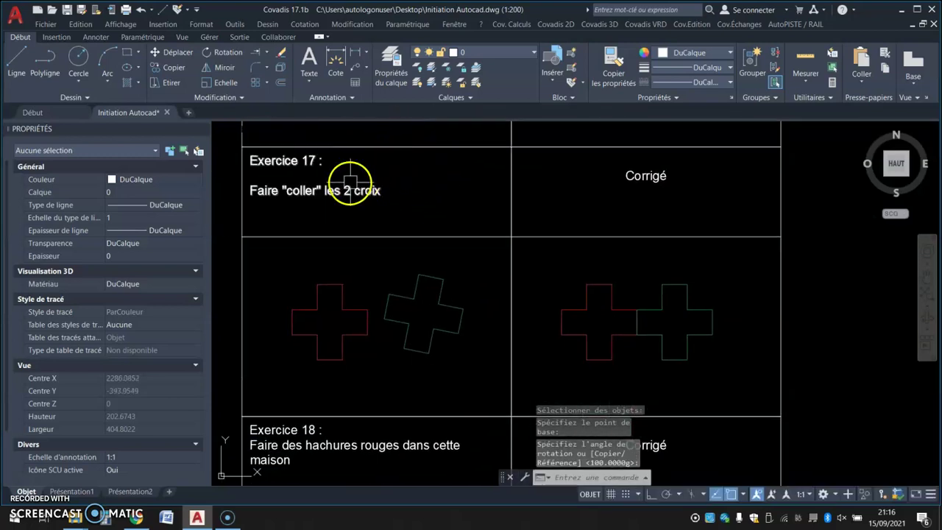
left_click(175, 52)
left_click(417, 293)
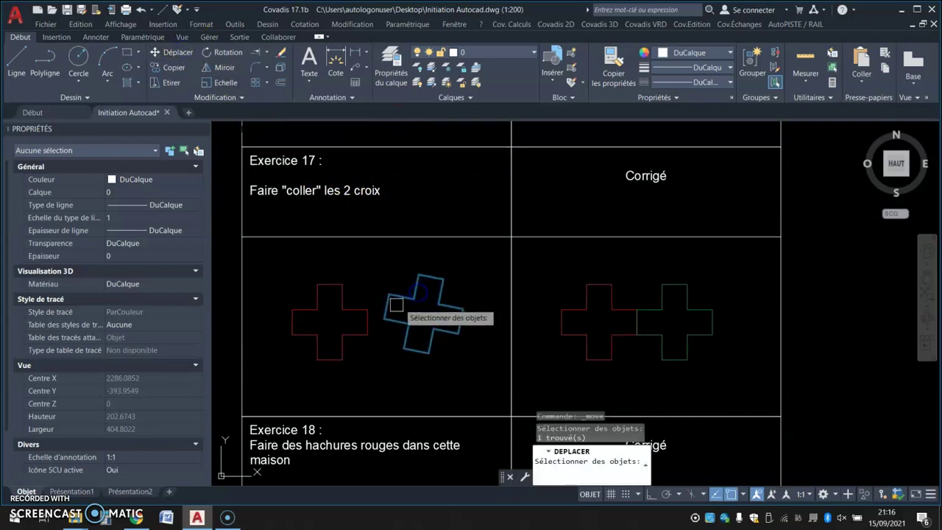
key("Return")
left_click(389, 314)
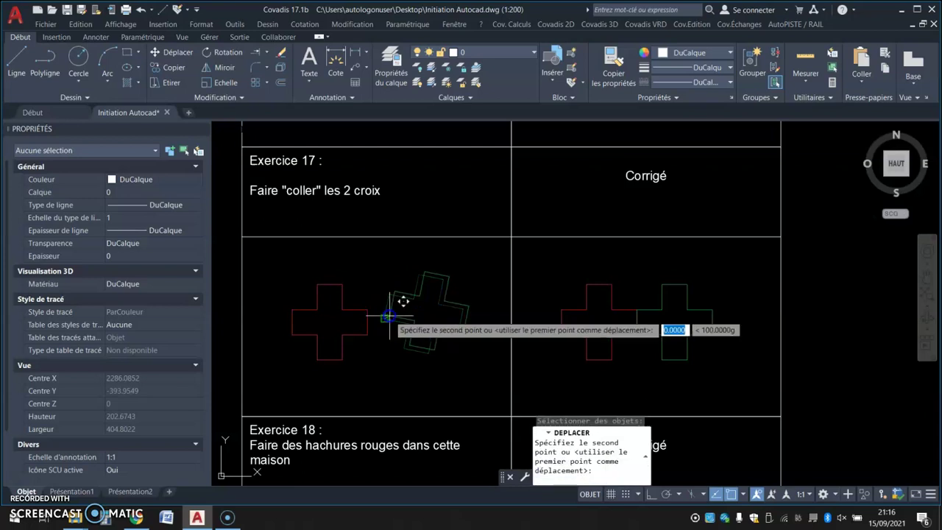
left_click(367, 334)
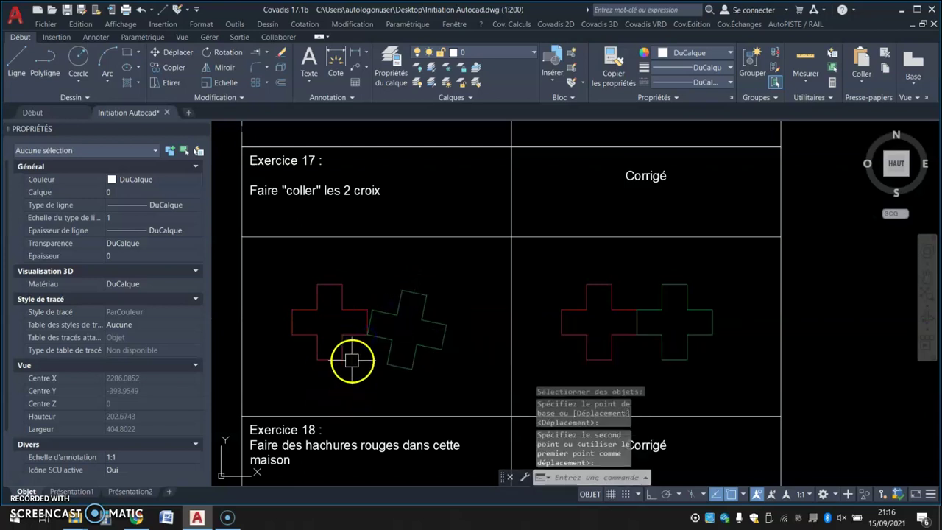
Rotate the green cross about the shared corner with the Reference option, aligning its left arm's end edge with the red cross's right edge.
left_click(209, 59)
scroll(358, 336, "up", 4)
scroll(359, 335, "up", 2)
left_click(468, 249)
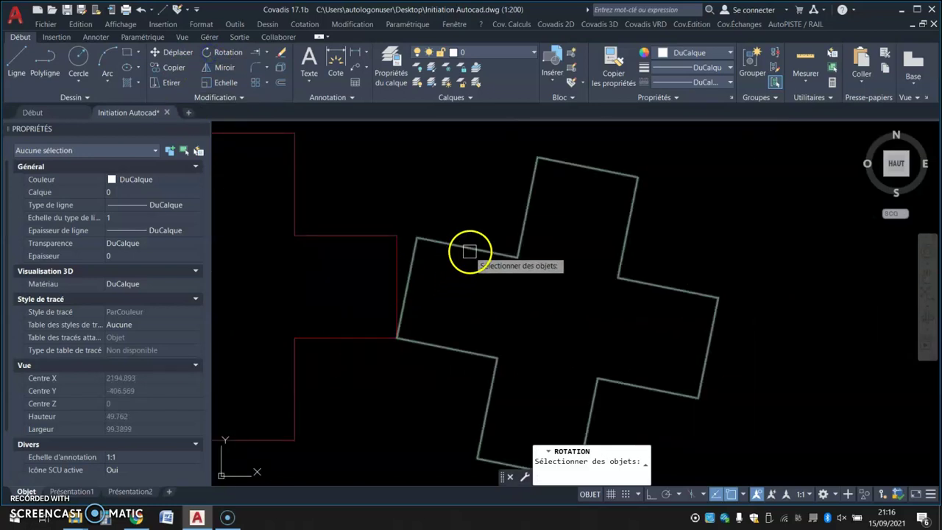
key("Return")
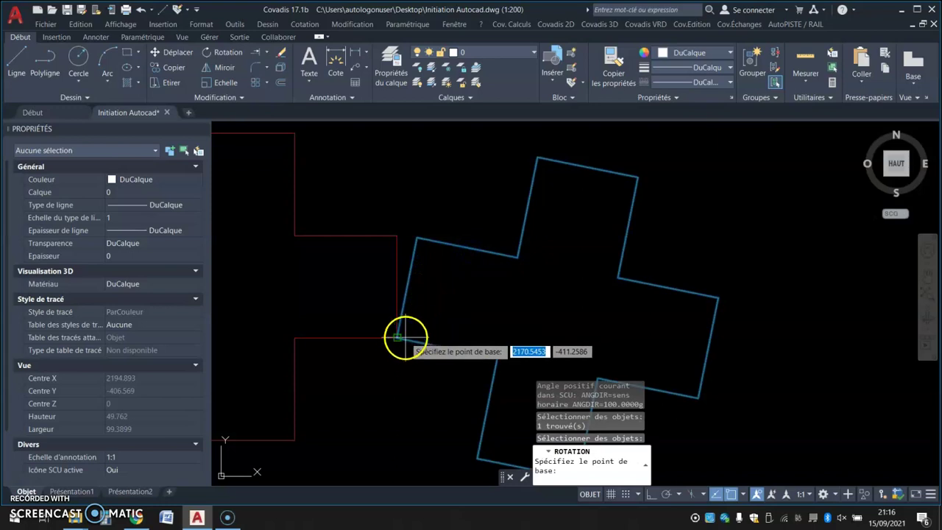
left_click(398, 337)
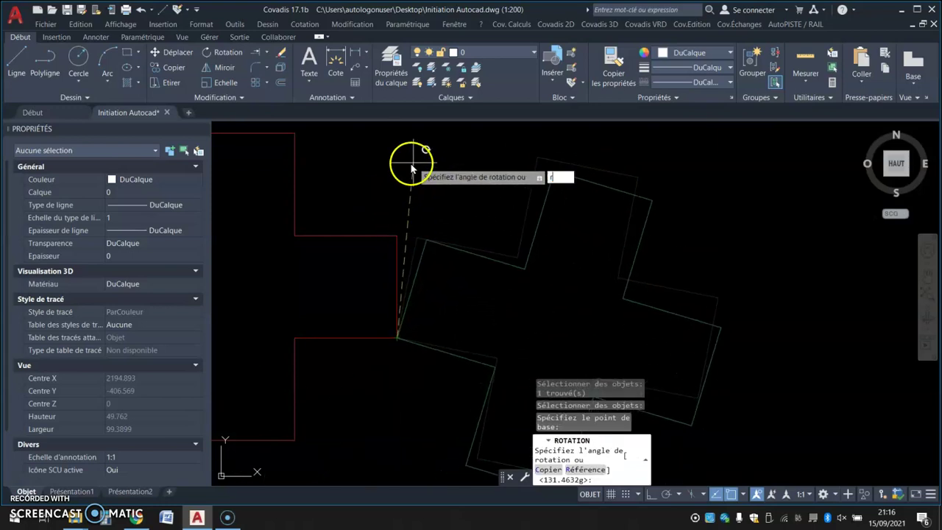
type("r")
key("Return")
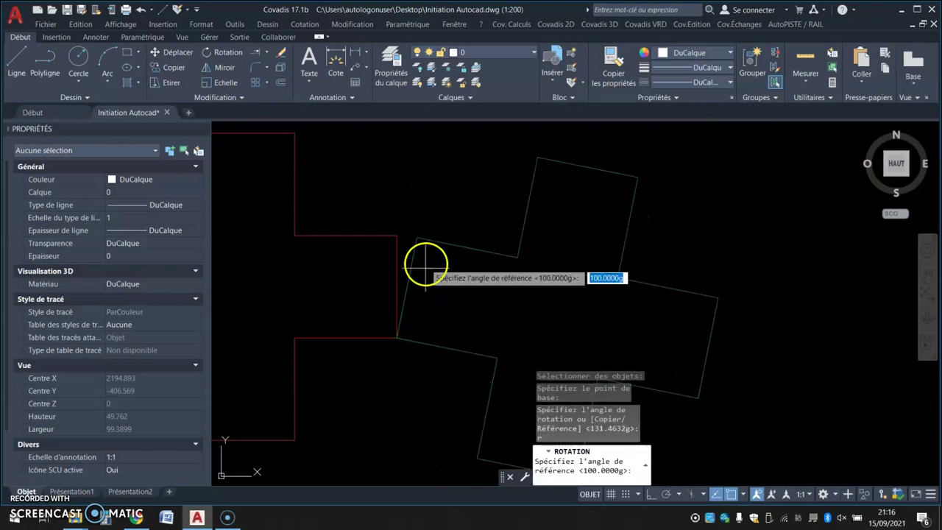
left_click(398, 337)
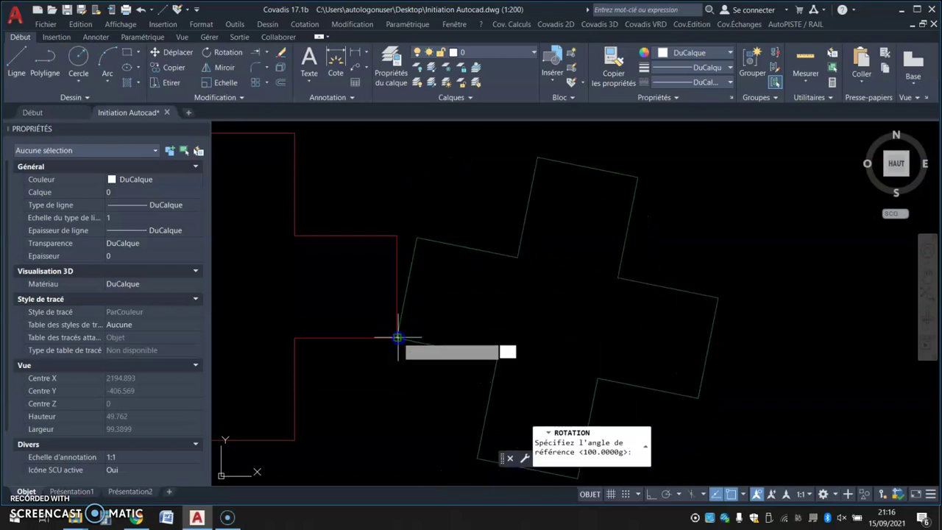
left_click(417, 239)
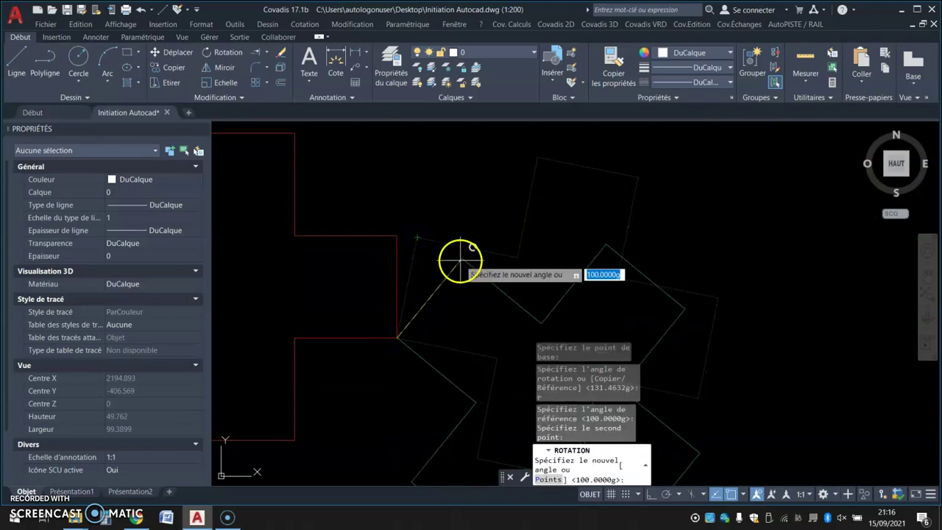
left_click(398, 236)
Hatch the inside of the house outline in Exercice 18 with the ANSI31 pattern.
scroll(463, 233, "down", 5)
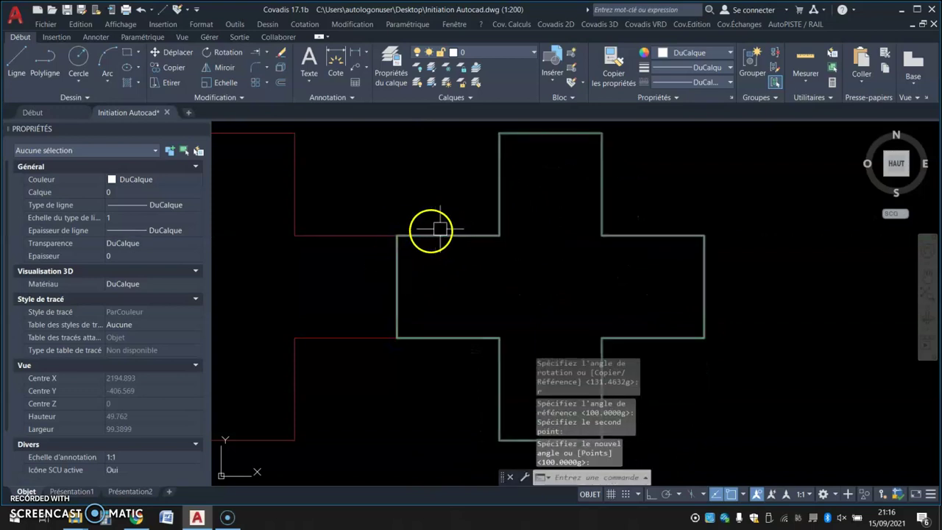
middle_click_drag(463, 350, 424, 236)
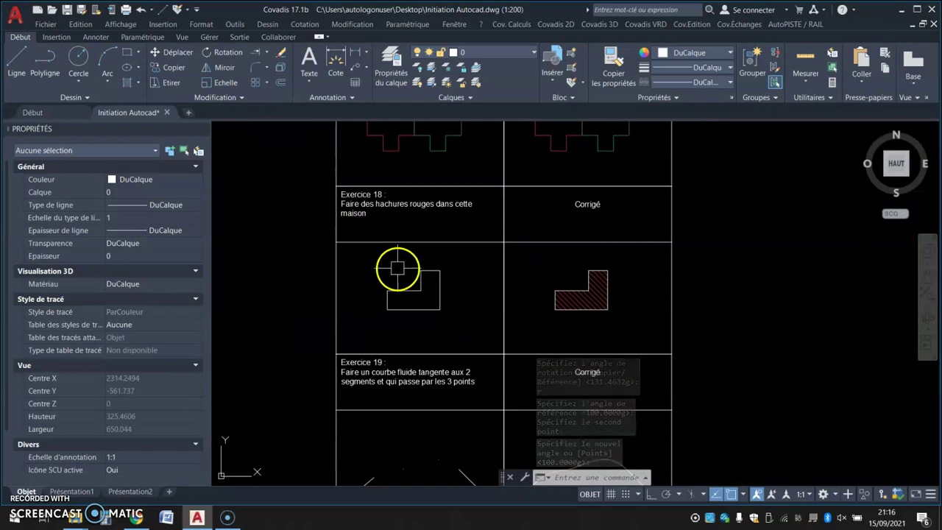
scroll(419, 293, "up", 2)
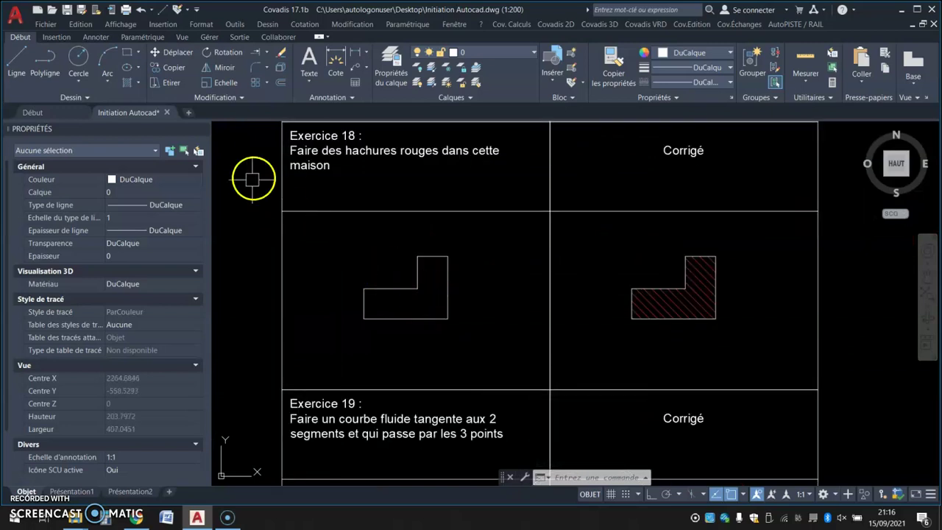
left_click(126, 83)
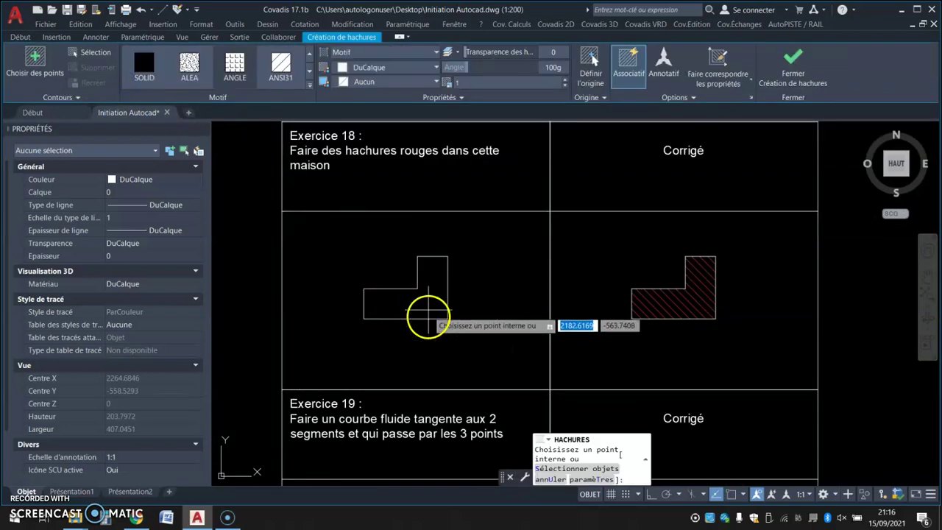
left_click(425, 312)
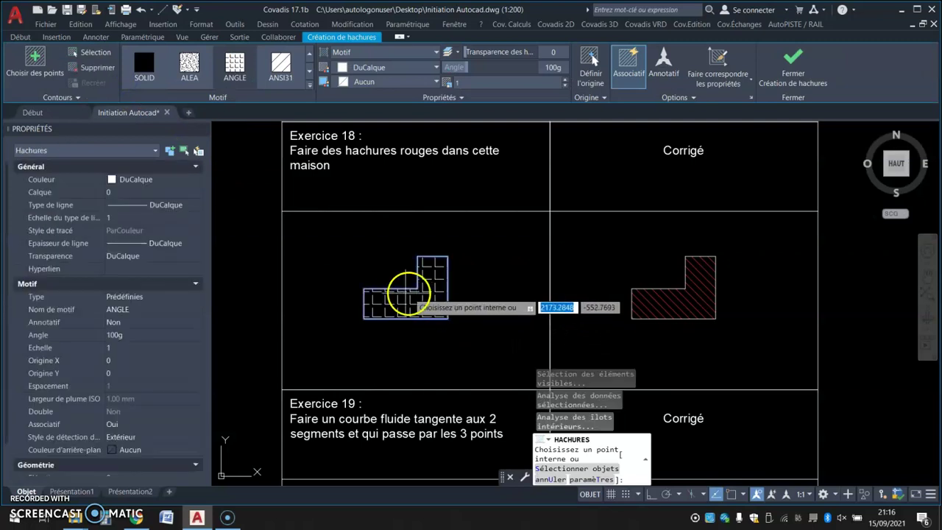
left_click(192, 65)
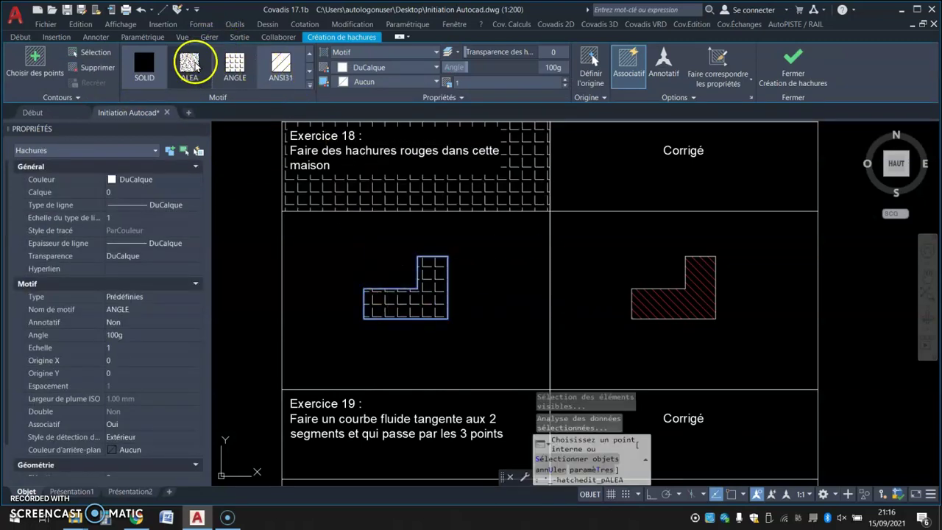
left_click(280, 67)
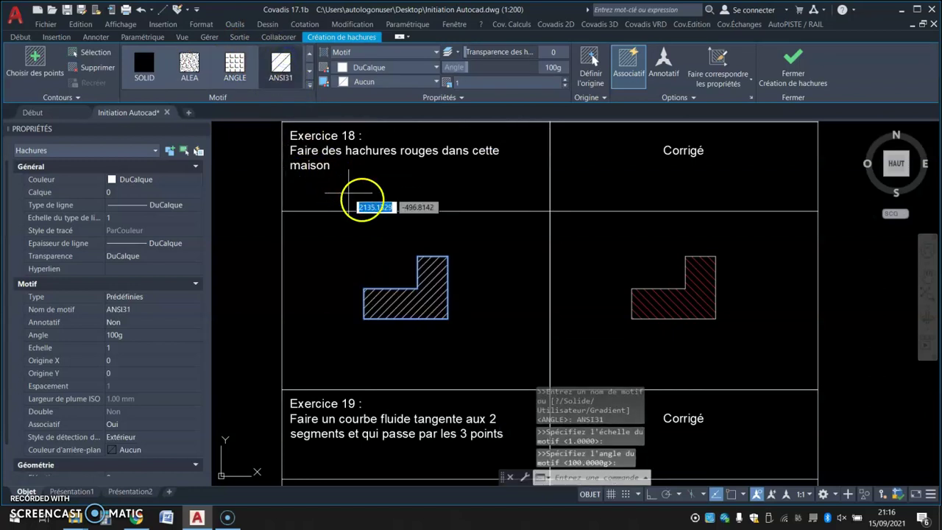
Set the colour of the house hatch in Exercice 18 to red (Rouge) and finish the hatching.
left_click(385, 68)
left_click(339, 192)
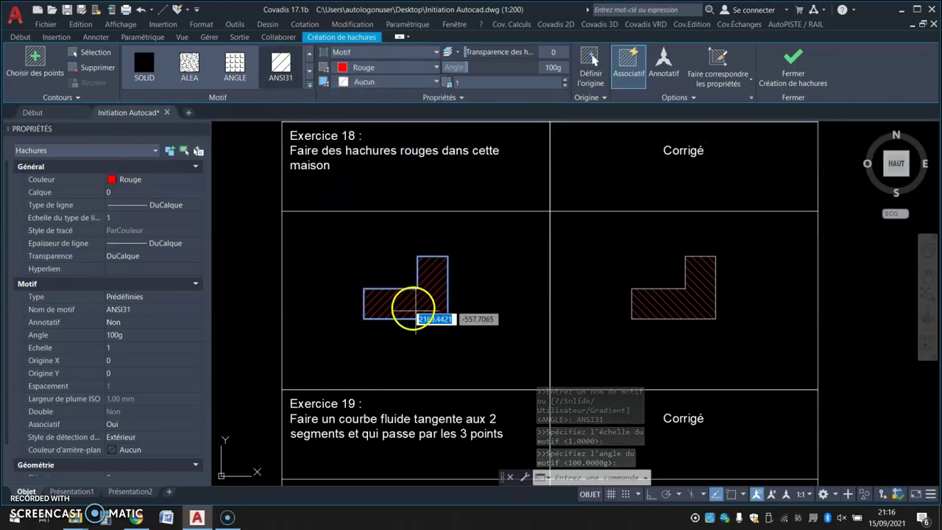
middle_click_drag(467, 337, 469, 114)
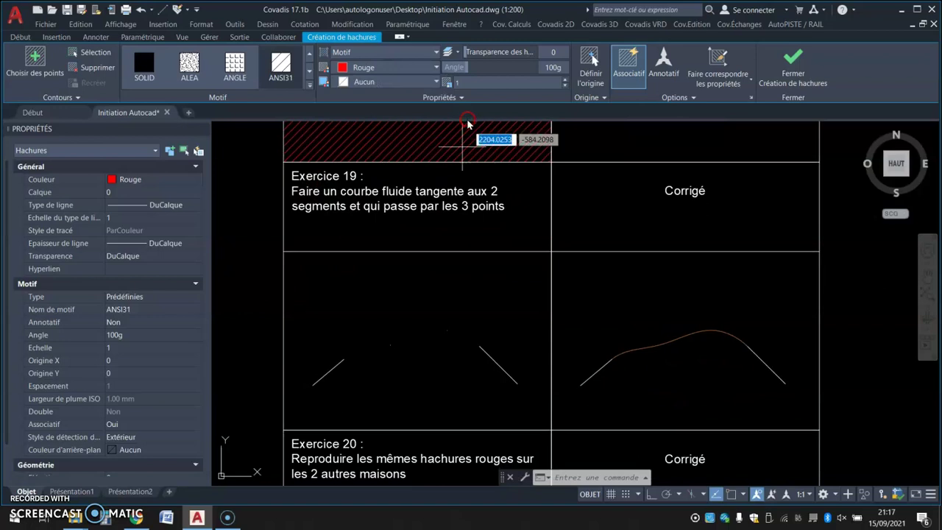
key("Escape")
Draw a fit-point spline in Exercice 19 from the left segment's upper end through the two intermediate points to the right segment's upper end.
middle_click_drag(501, 325, 490, 293)
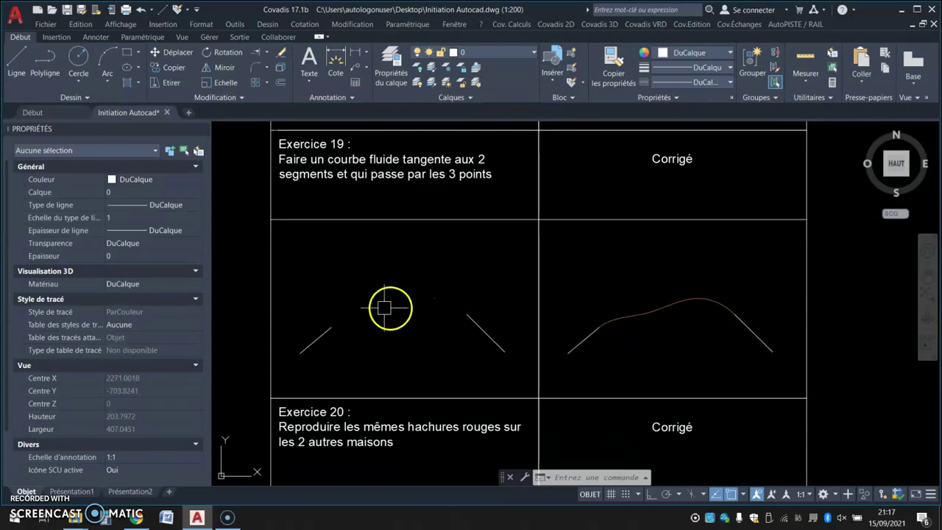
left_click(267, 23)
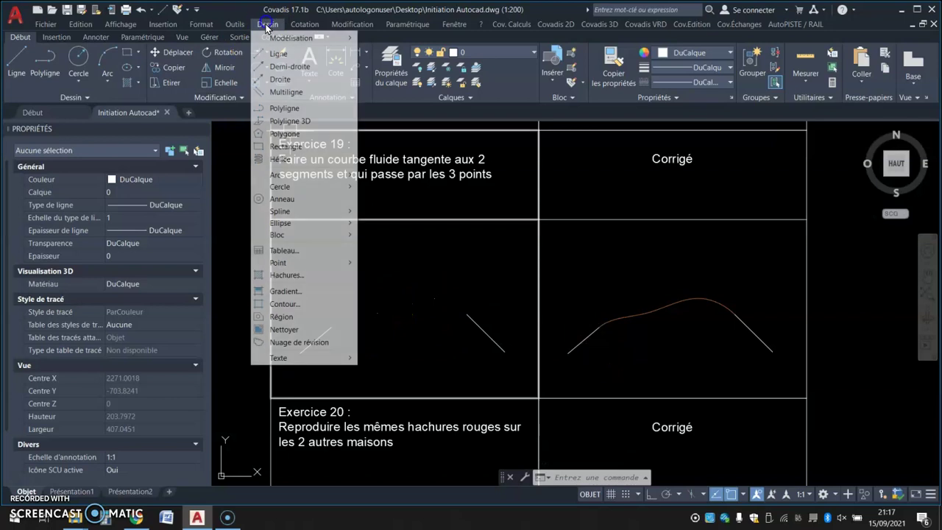
left_click(300, 212)
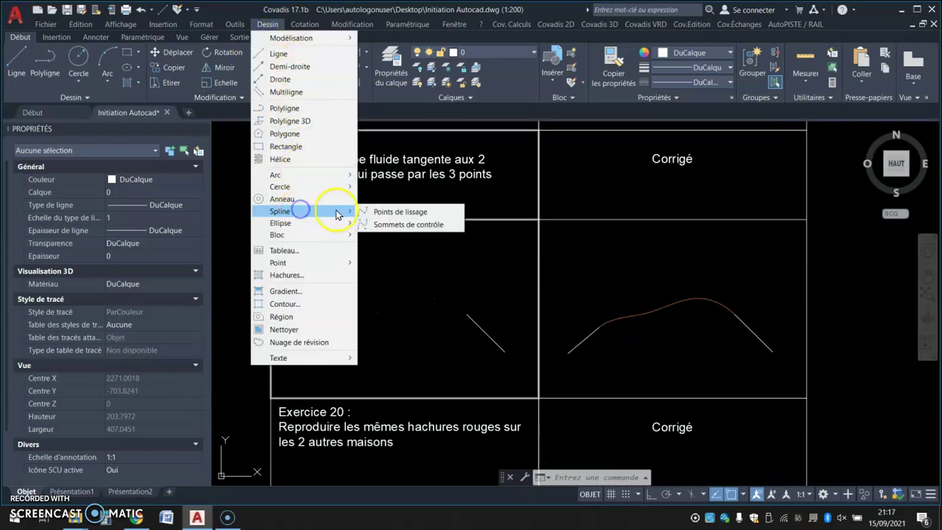
left_click(434, 212)
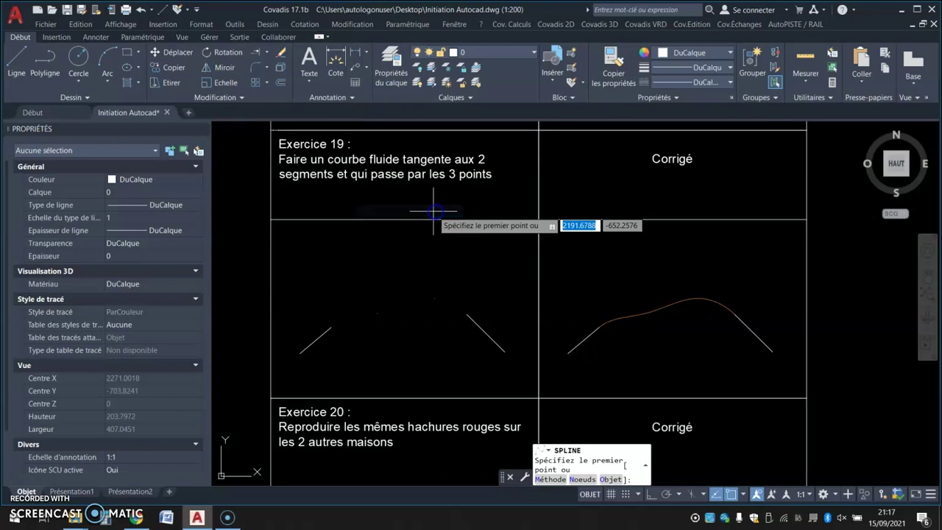
left_click(334, 323)
left_click(377, 314)
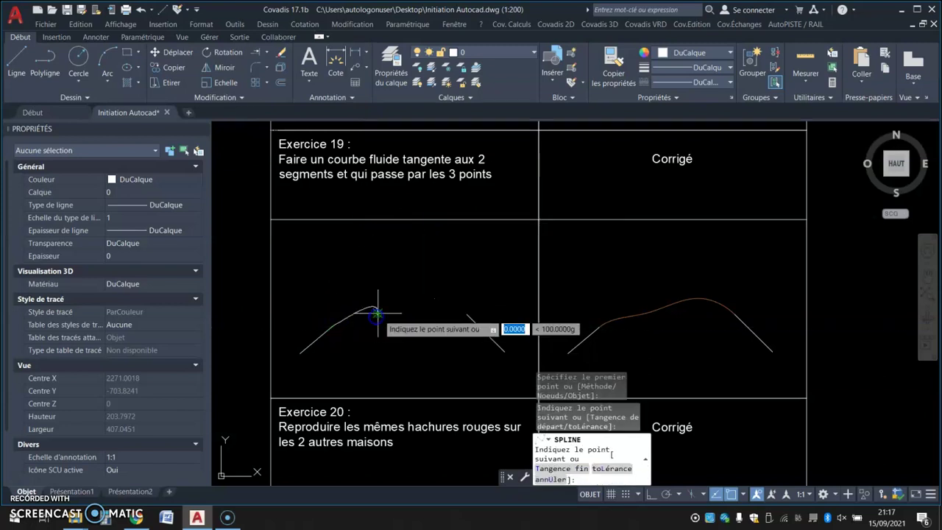
left_click(434, 298)
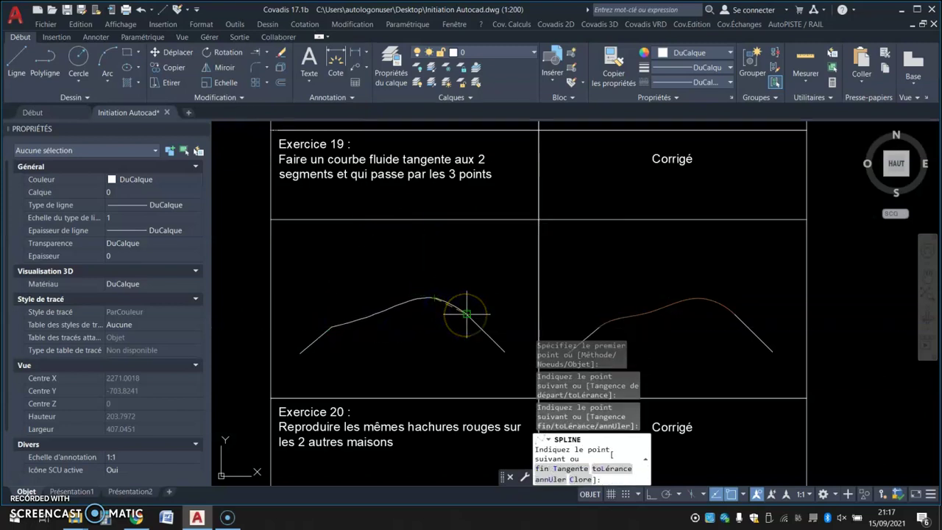
left_click(466, 314)
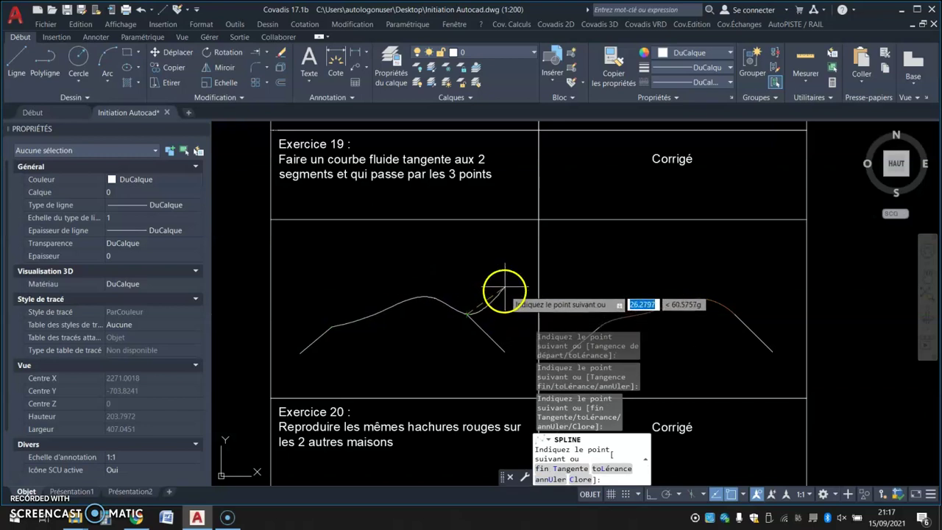
Finish the spline with an end tangent aligned to the right segment, using that segment's lower end as the direction point.
right_click(498, 286)
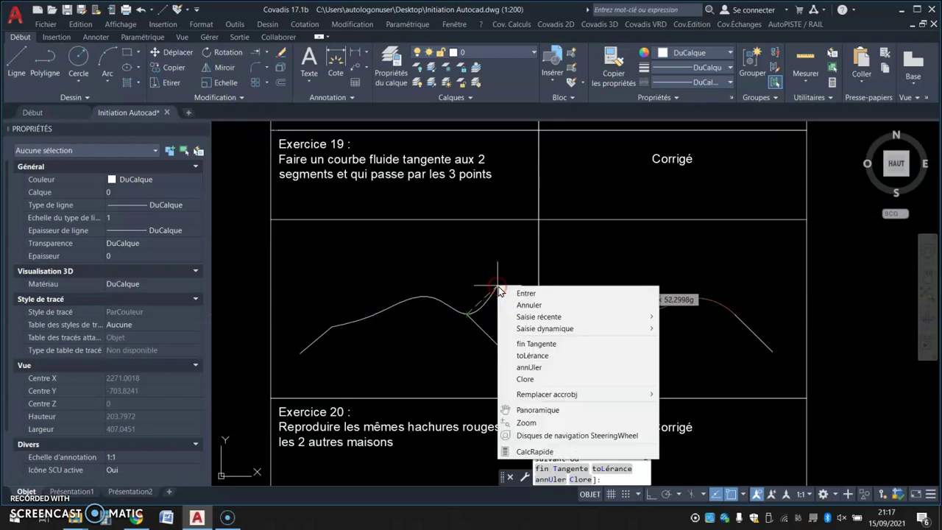
left_click(531, 344)
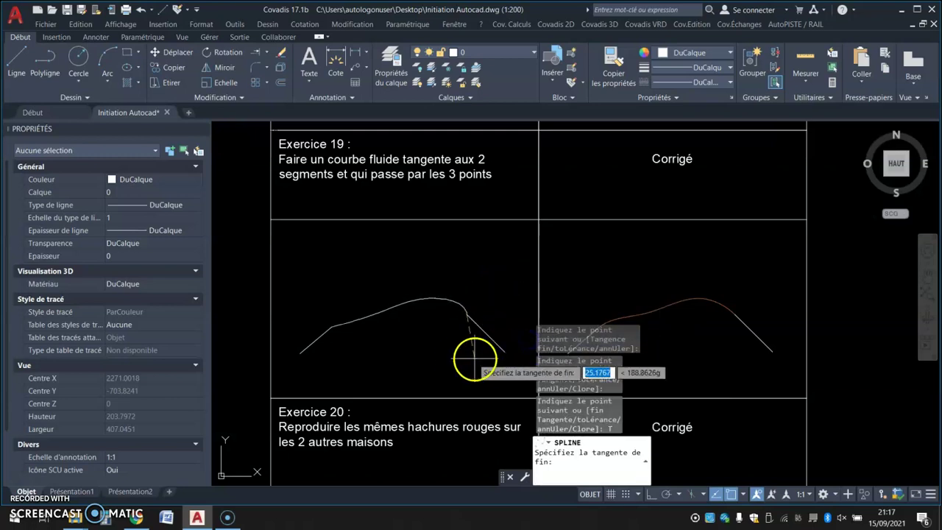
scroll(477, 317, "up", 4)
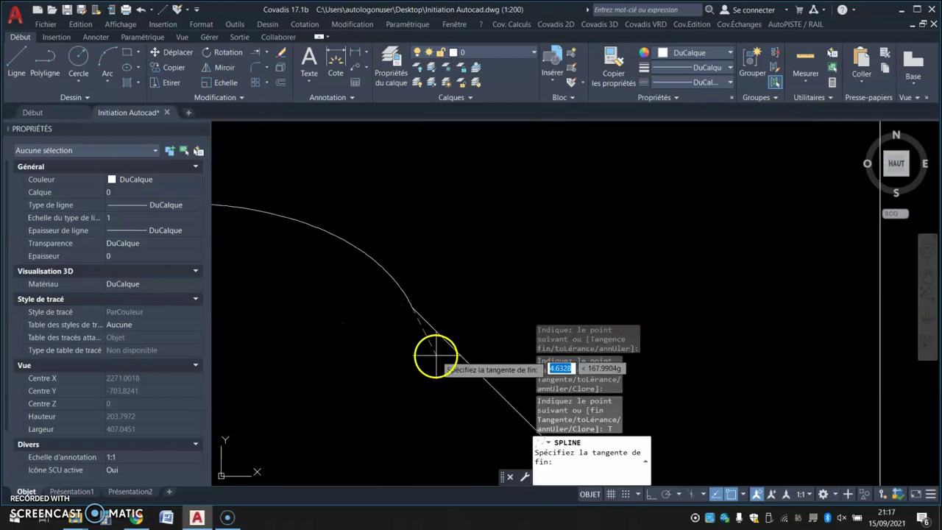
scroll(479, 189, "down", 5)
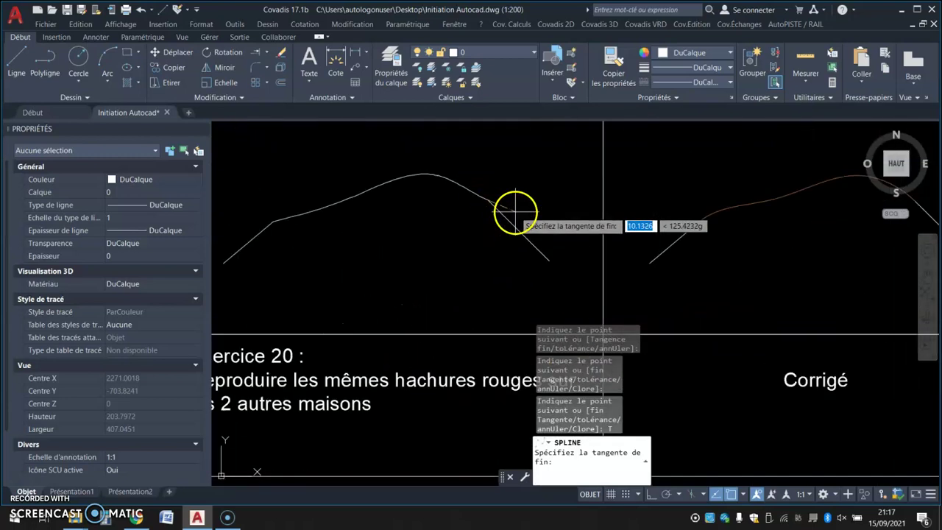
left_click(548, 261)
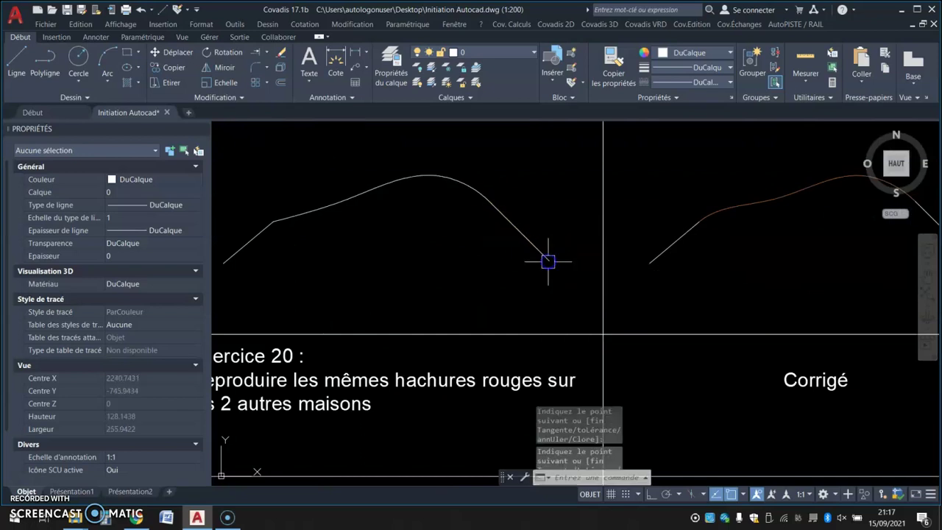
Set the tangent direction at the spline's start point towards the lower end of the left segment.
middle_click_drag(450, 249, 557, 246)
scroll(375, 221, "up", 4)
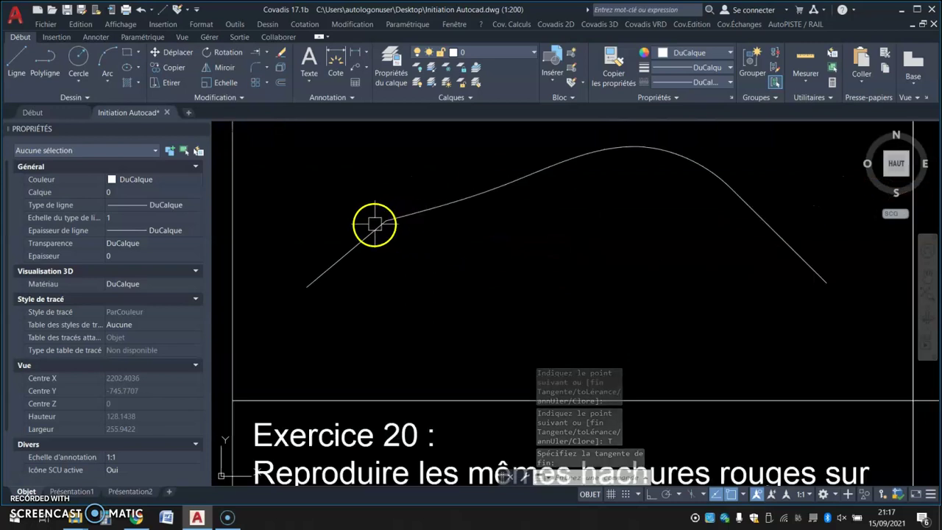
left_click(443, 208)
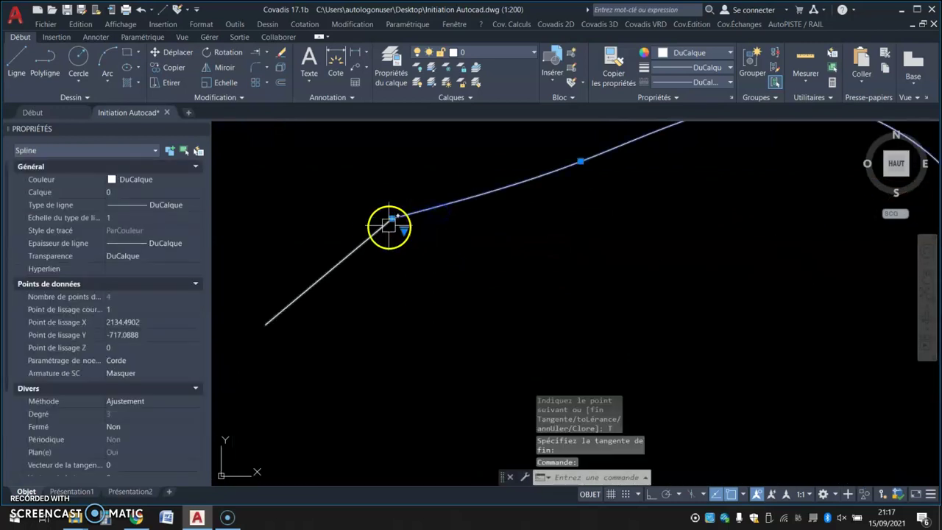
mouse_move(392, 224)
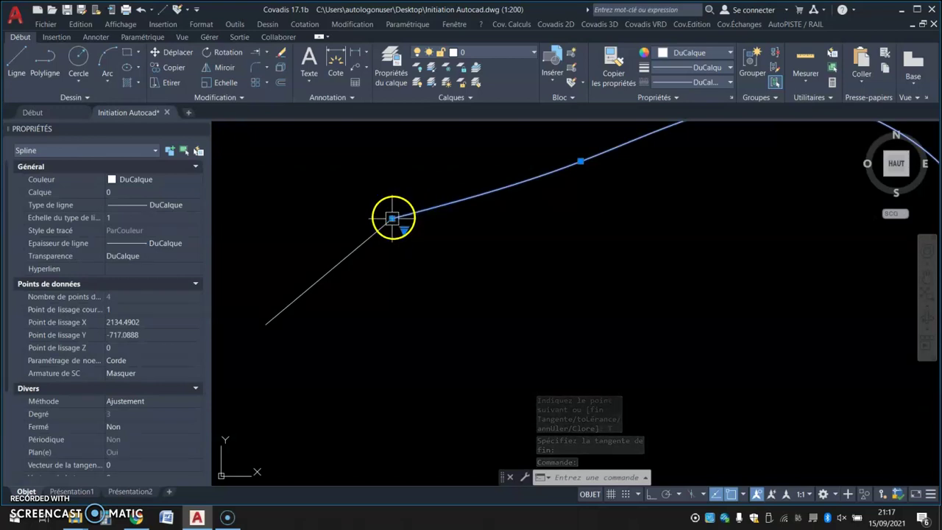
mouse_move(393, 219)
left_click(441, 272)
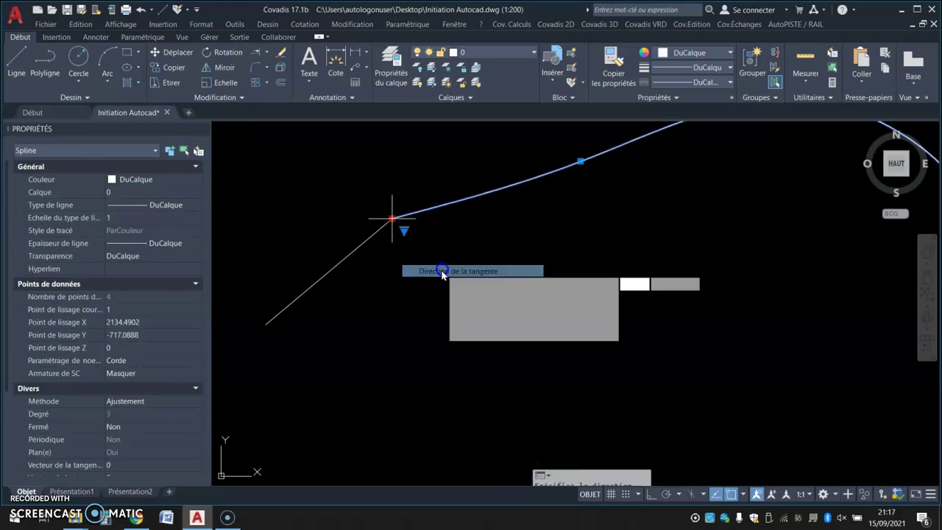
left_click(271, 326)
key("space")
Match the properties of the L-shaped house's red hatch in Exercice 20 onto the blue and green hatches of the two other houses.
scroll(401, 357, "down", 4)
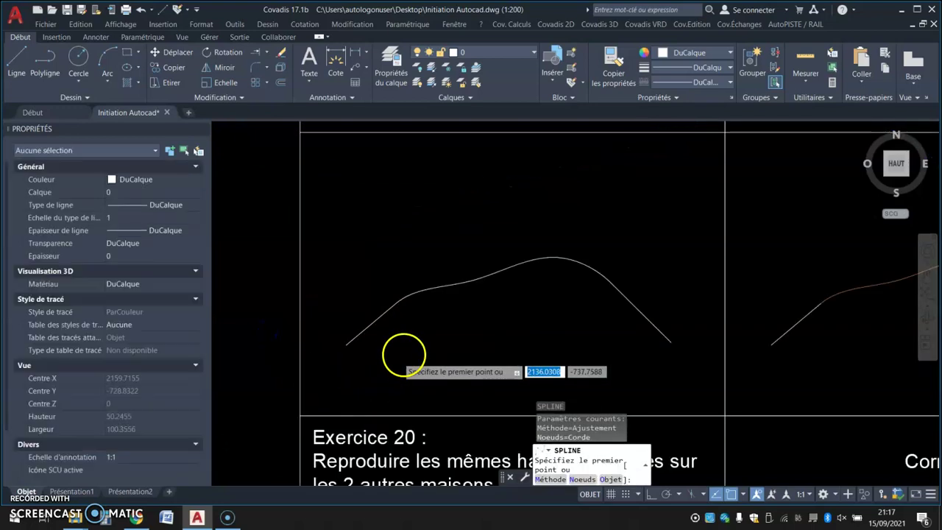
middle_click_drag(555, 309, 543, 157)
middle_click_drag(545, 270, 542, 168)
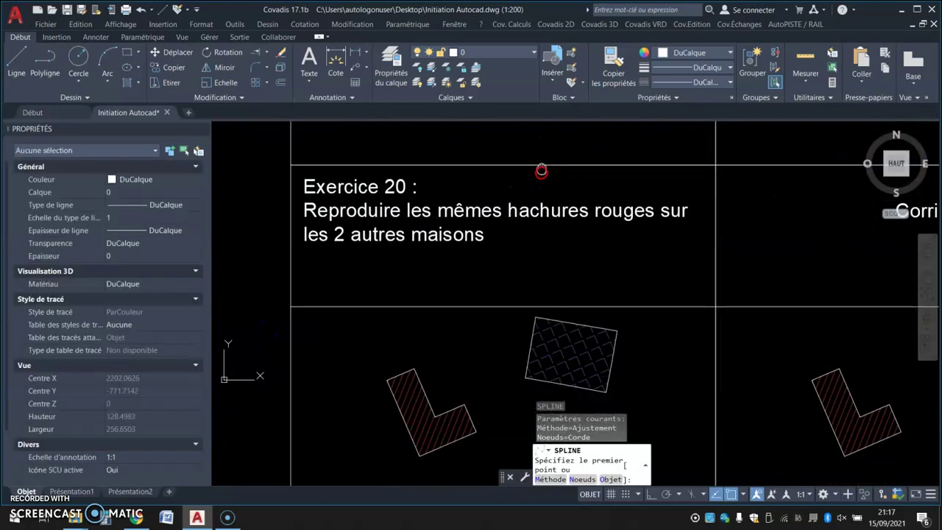
middle_click_drag(562, 311, 495, 193)
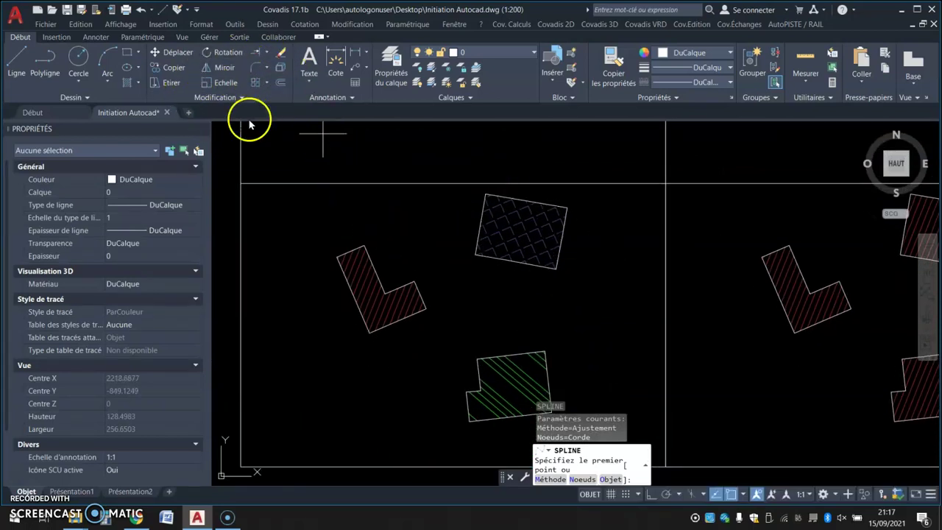
left_click(349, 25)
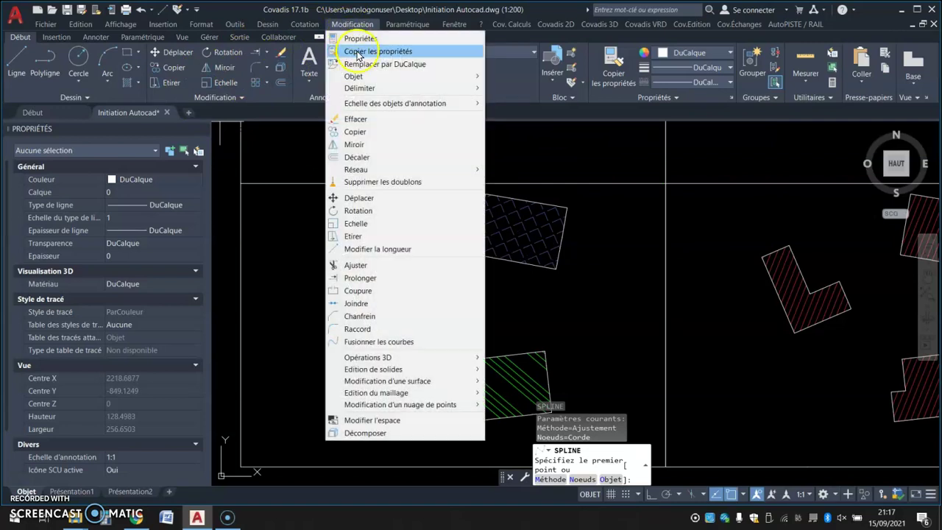
left_click(418, 52)
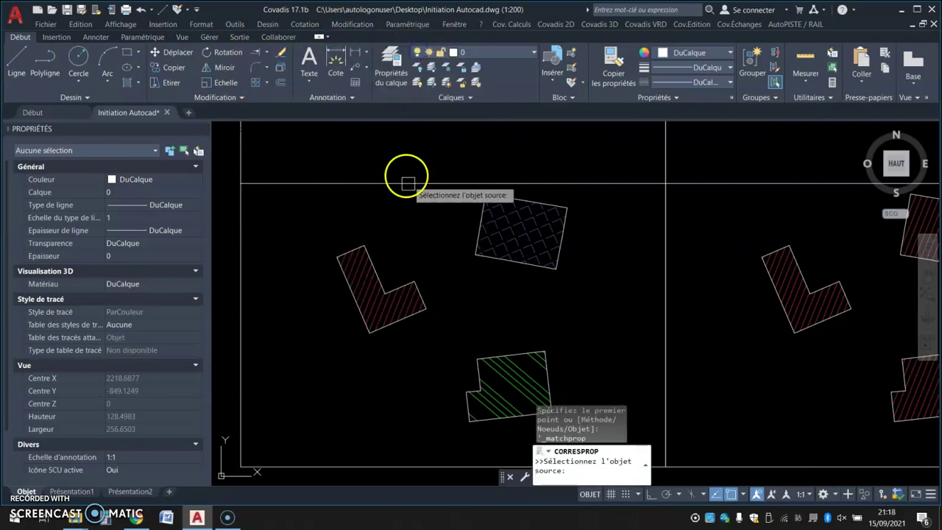
left_click(360, 259)
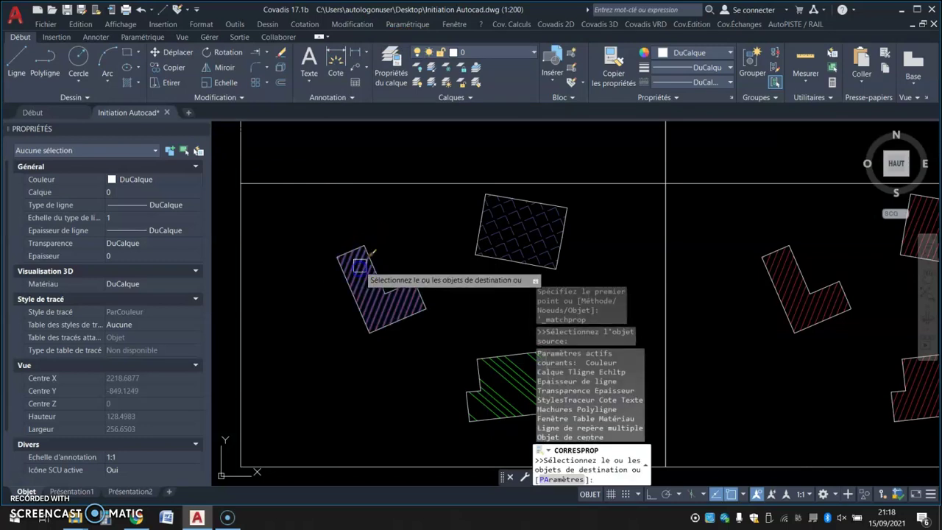
left_click(508, 230)
left_click(506, 376)
key("Return")
scroll(441, 303, "down", 12)
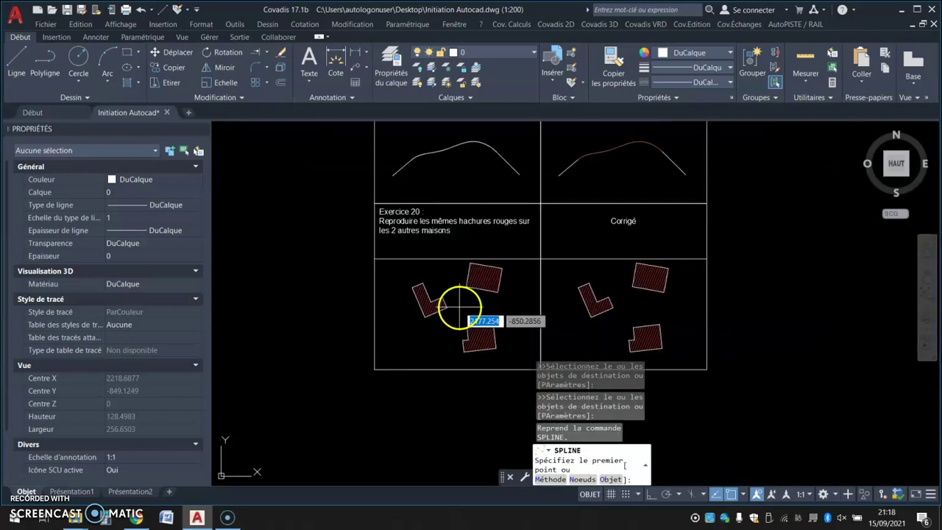
middle_click_drag(479, 227, 470, 332)
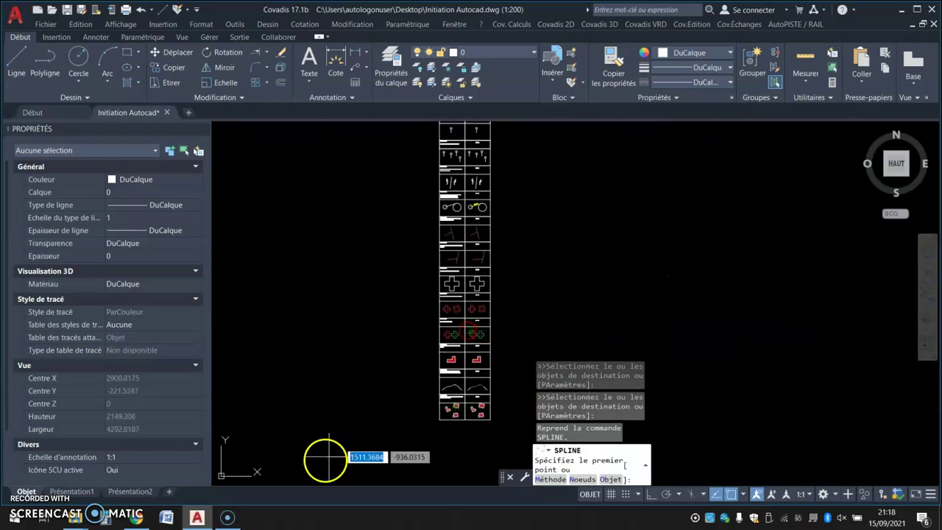